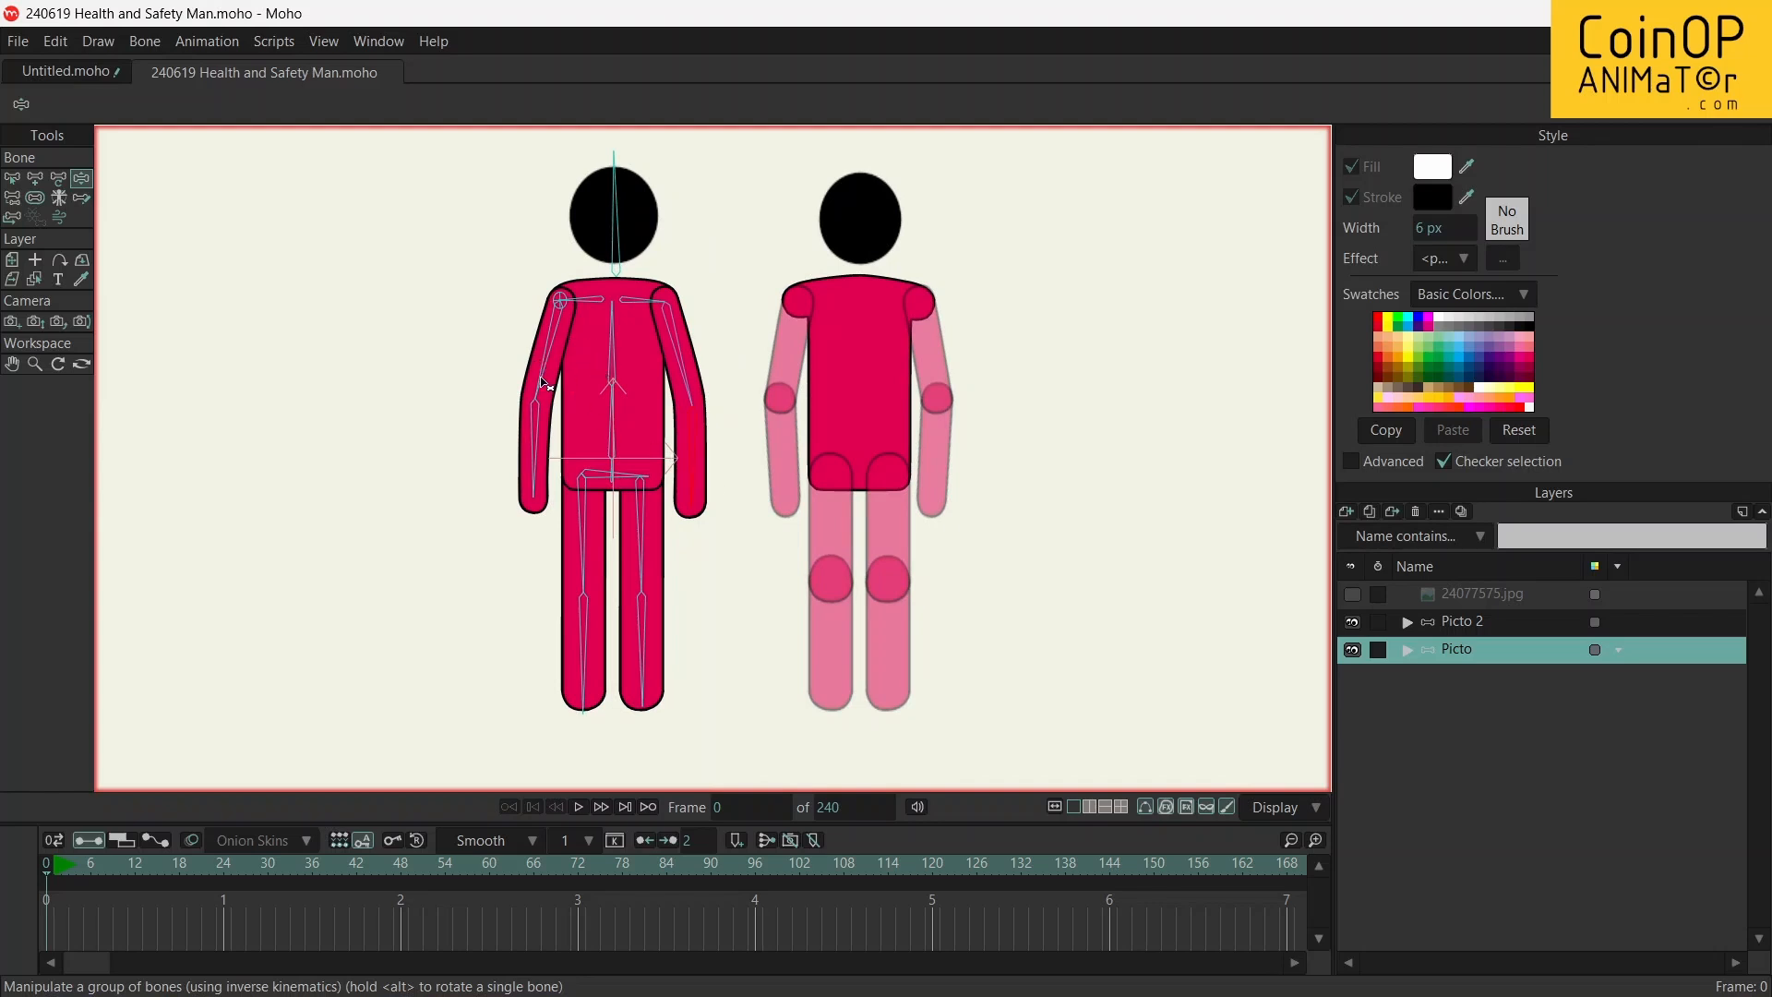
Pose the Picto figure with Manipulate Bones: swing its left-hand forearm outward, bend the left-hand leg and lean the torso toward that side
drag(541, 382, 596, 283)
drag(537, 373, 419, 534)
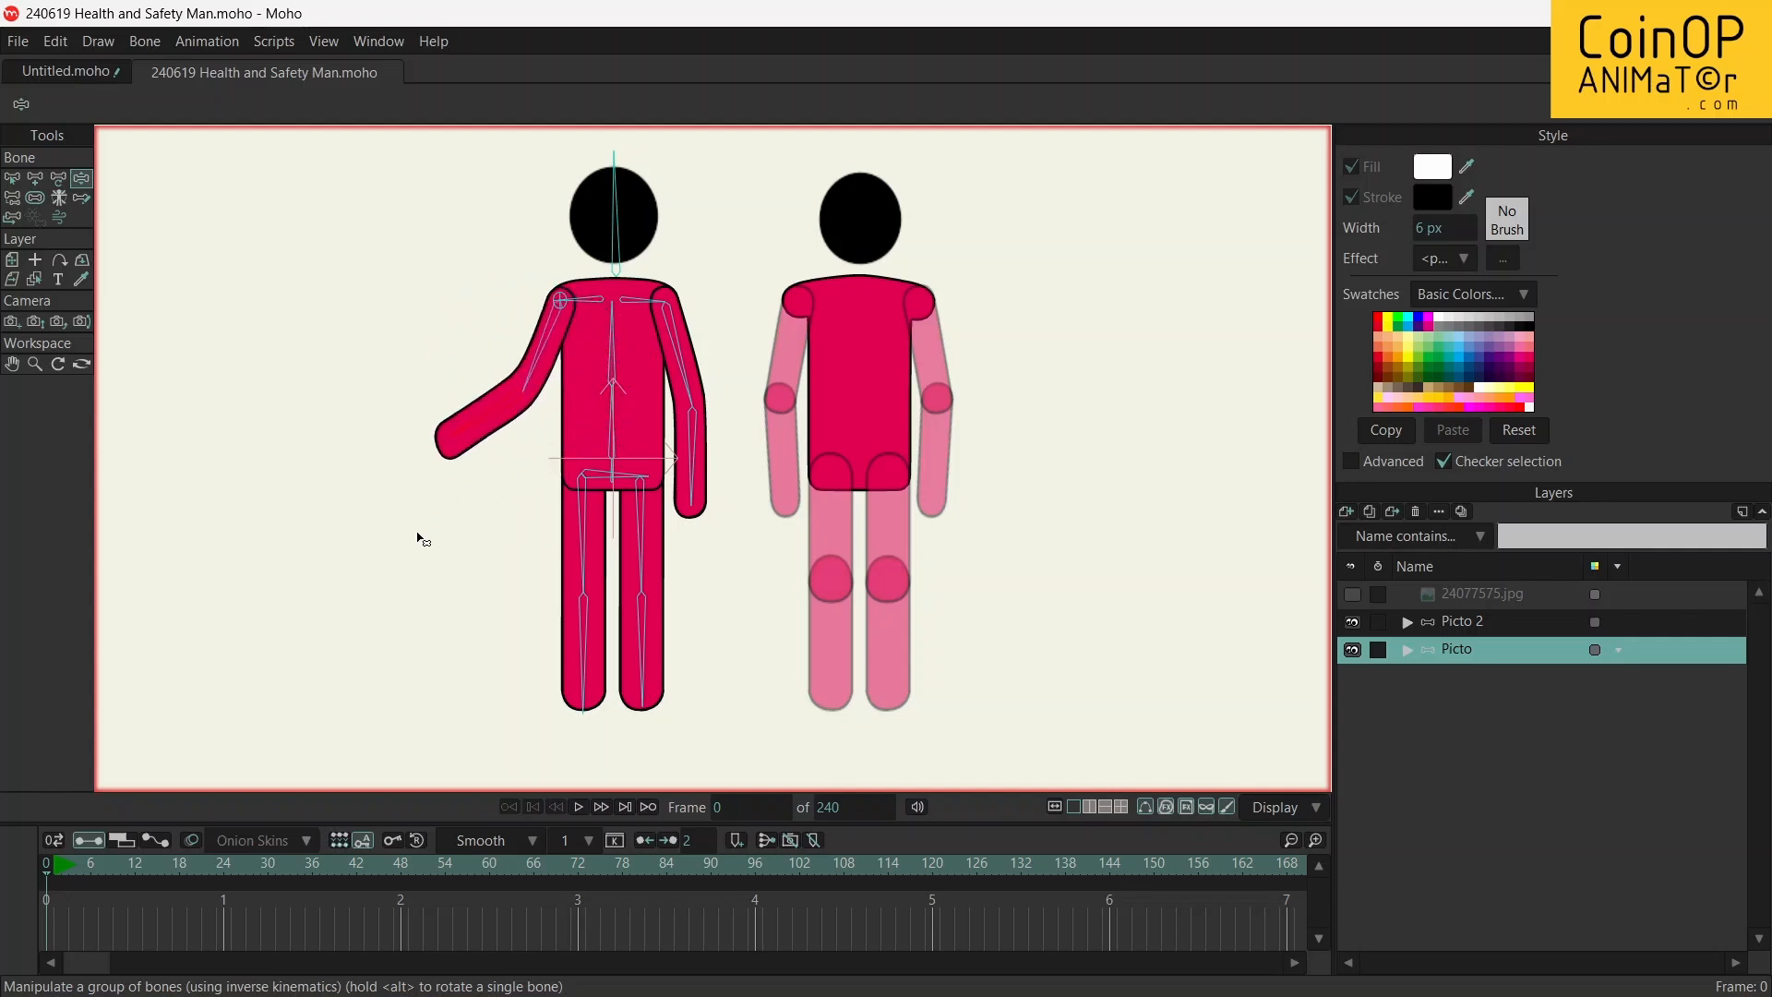
drag(571, 553, 565, 612)
drag(622, 443, 647, 399)
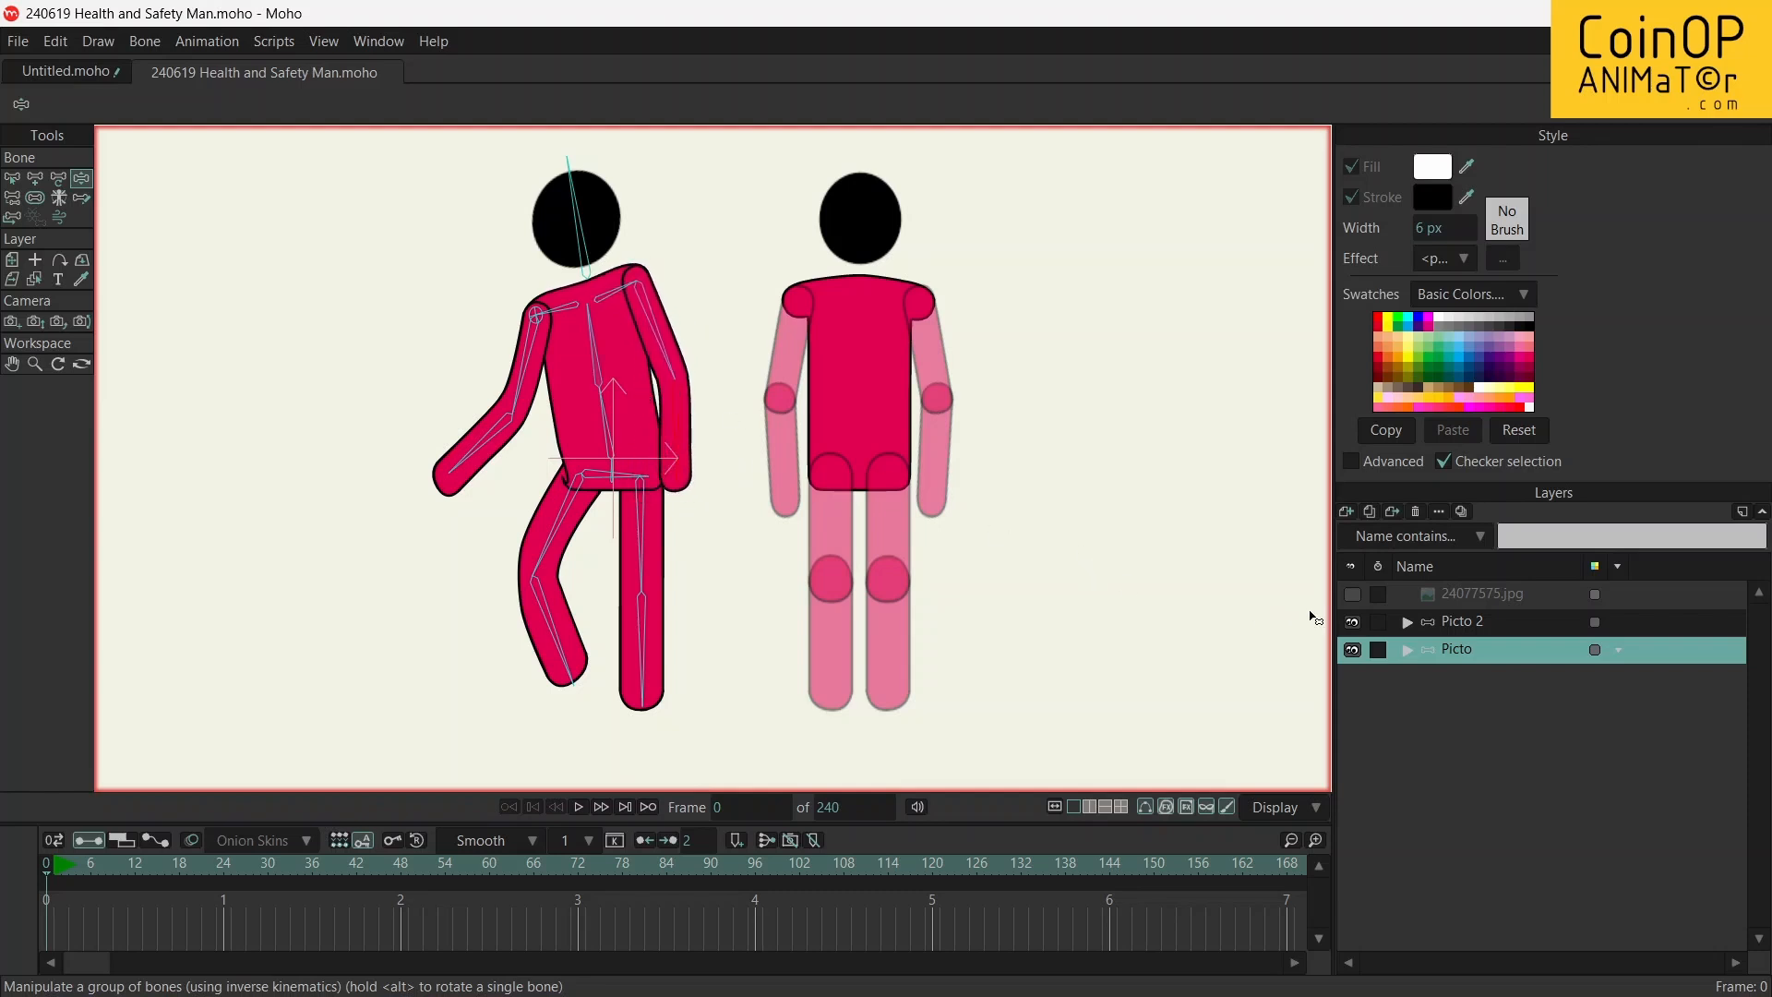
On the Picto 2 rig, raise the arm nearer Picto with its forearm up and extend the other arm sideways with its forearm hanging
click(1454, 631)
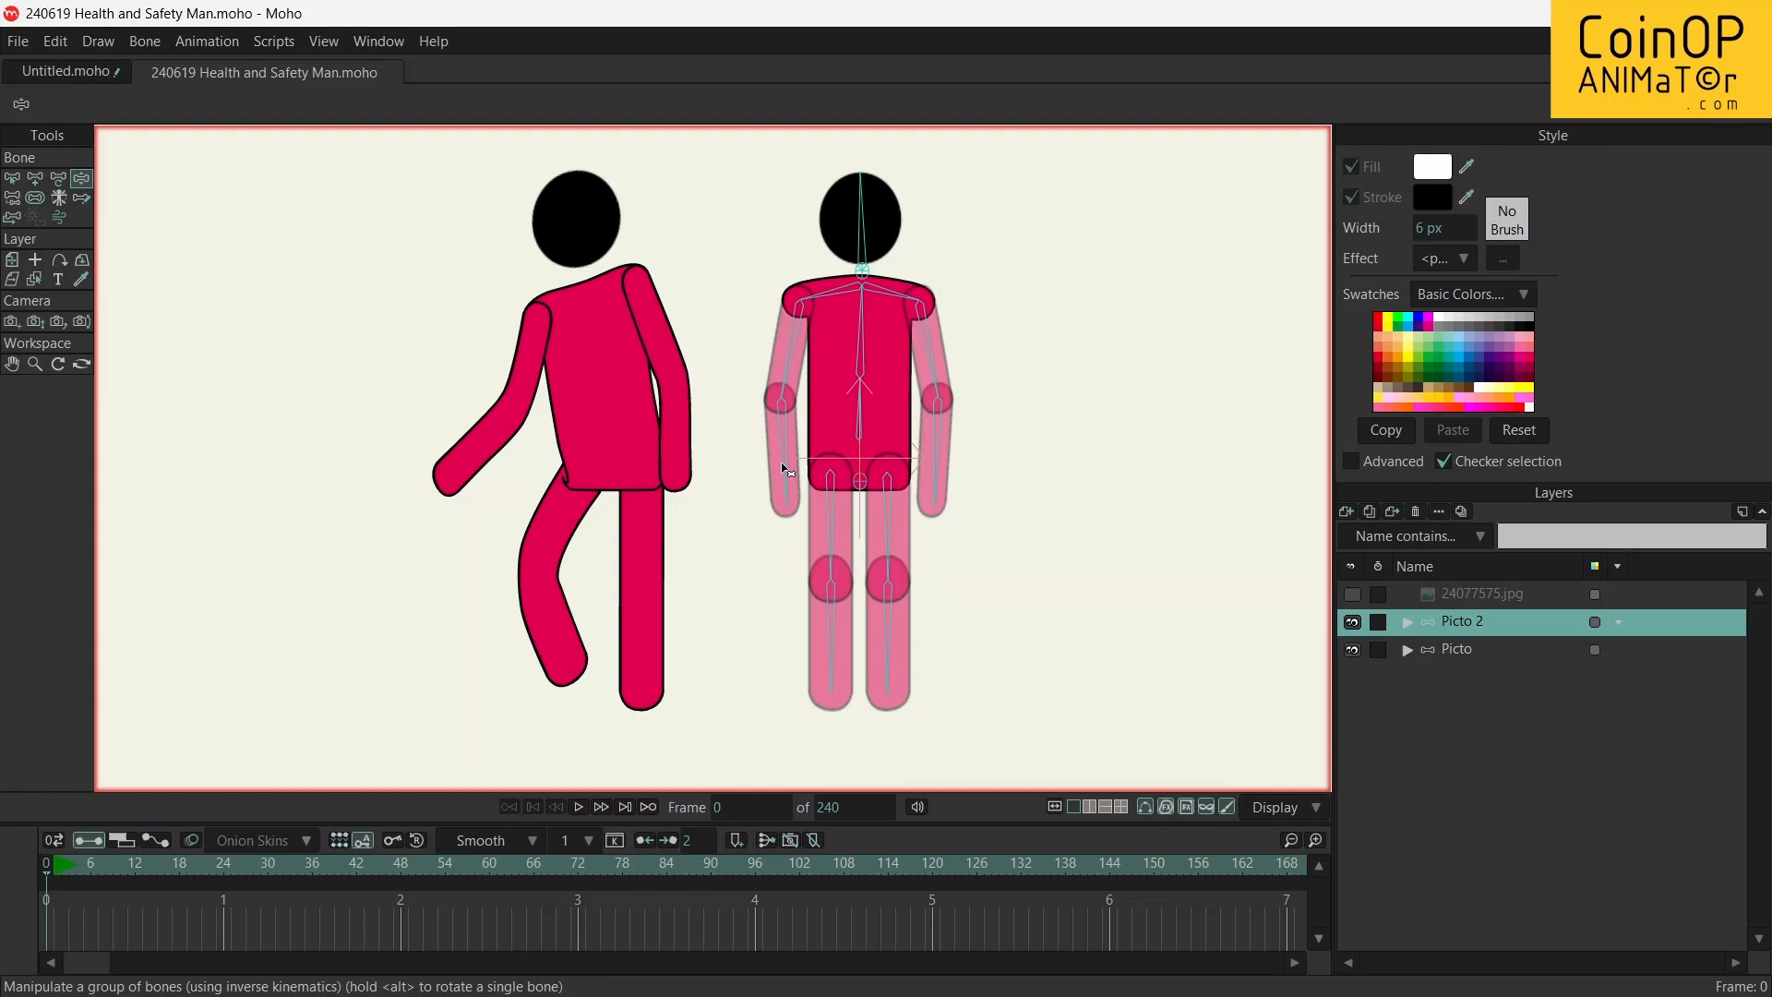
drag(787, 470, 648, 192)
drag(942, 463, 1059, 191)
mouse_move(921, 296)
mouse_down()
mouse_move(888, 292)
mouse_move(893, 315)
mouse_up()
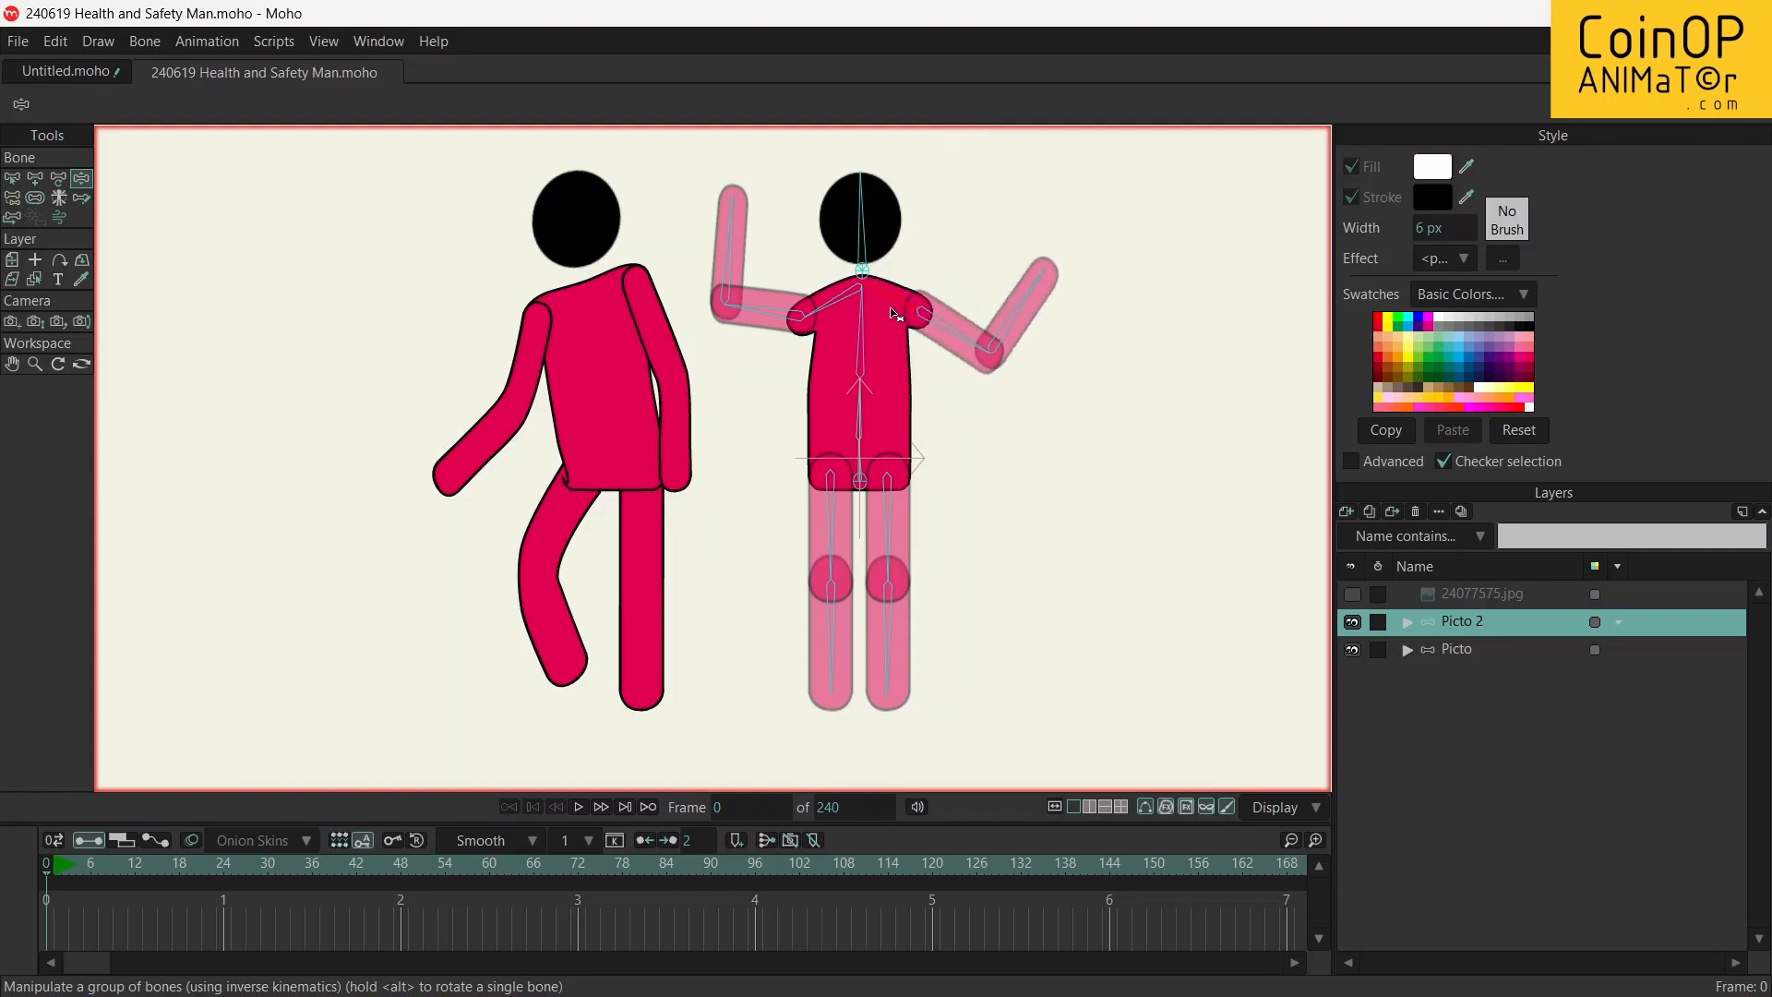
drag(1022, 327, 973, 454)
Tilt Picto 2's head and sway its upper torso and hips toward the Picto figure
mouse_move(864, 197)
mouse_down()
mouse_move(895, 205)
mouse_move(858, 201)
mouse_up()
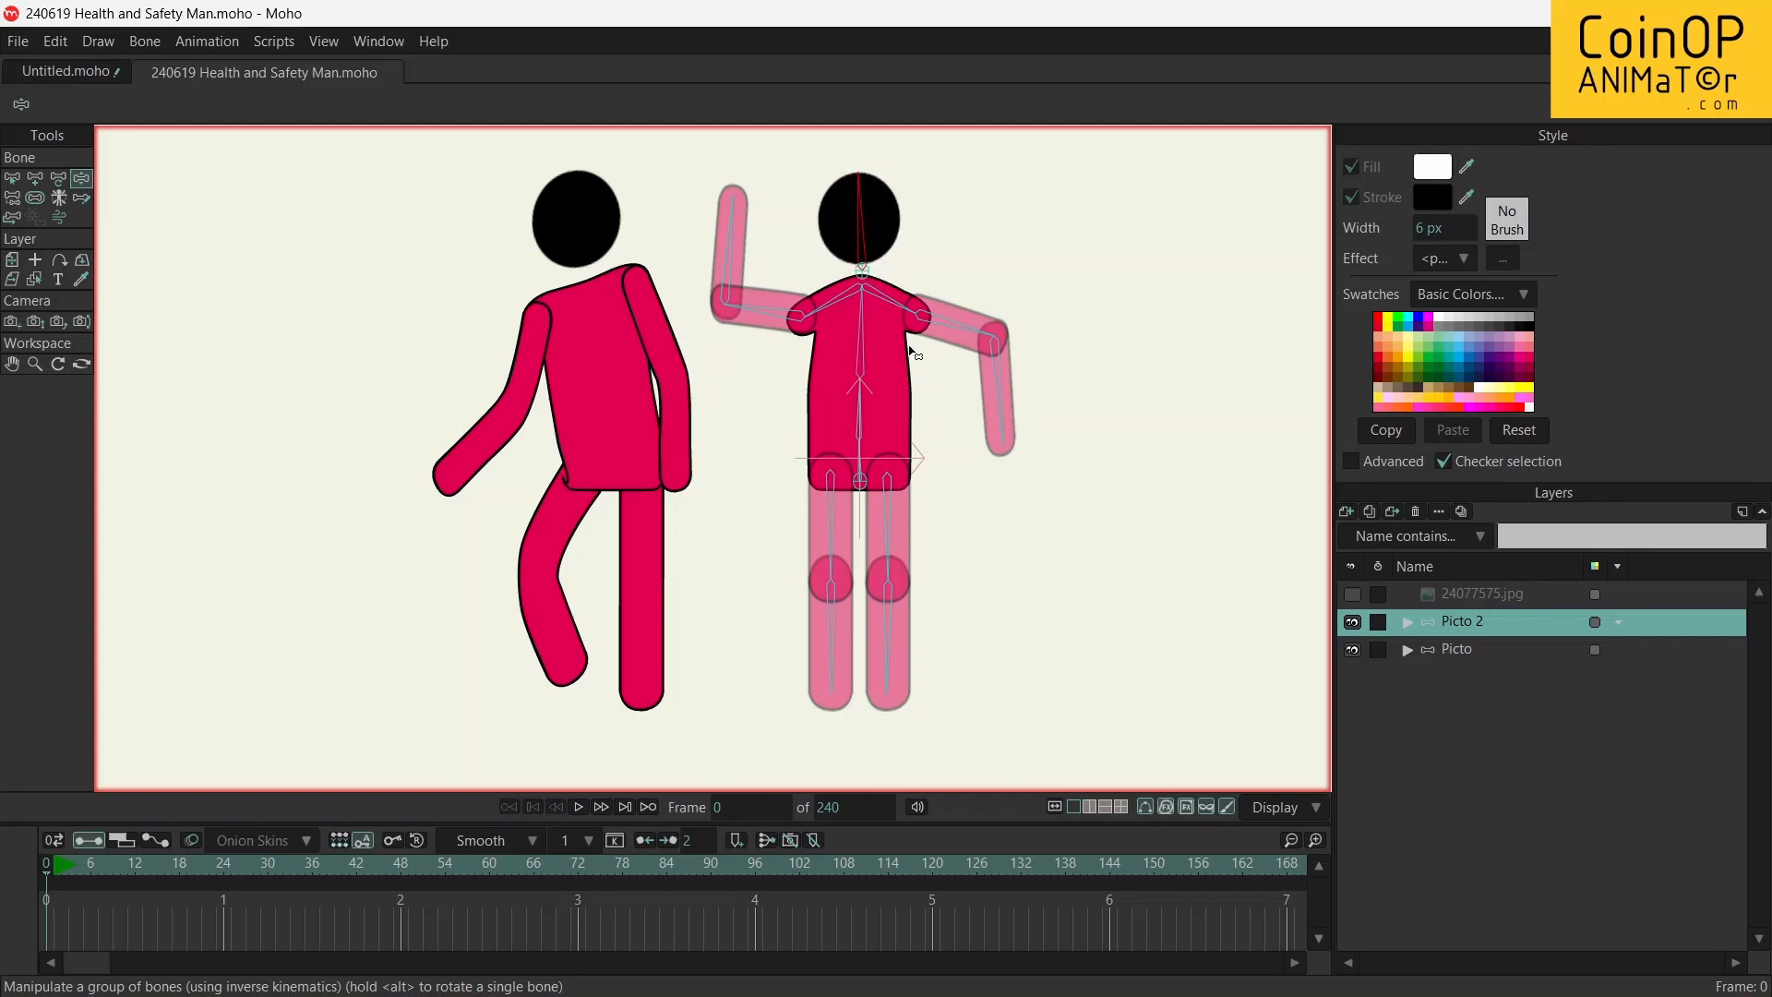
drag(864, 417, 861, 416)
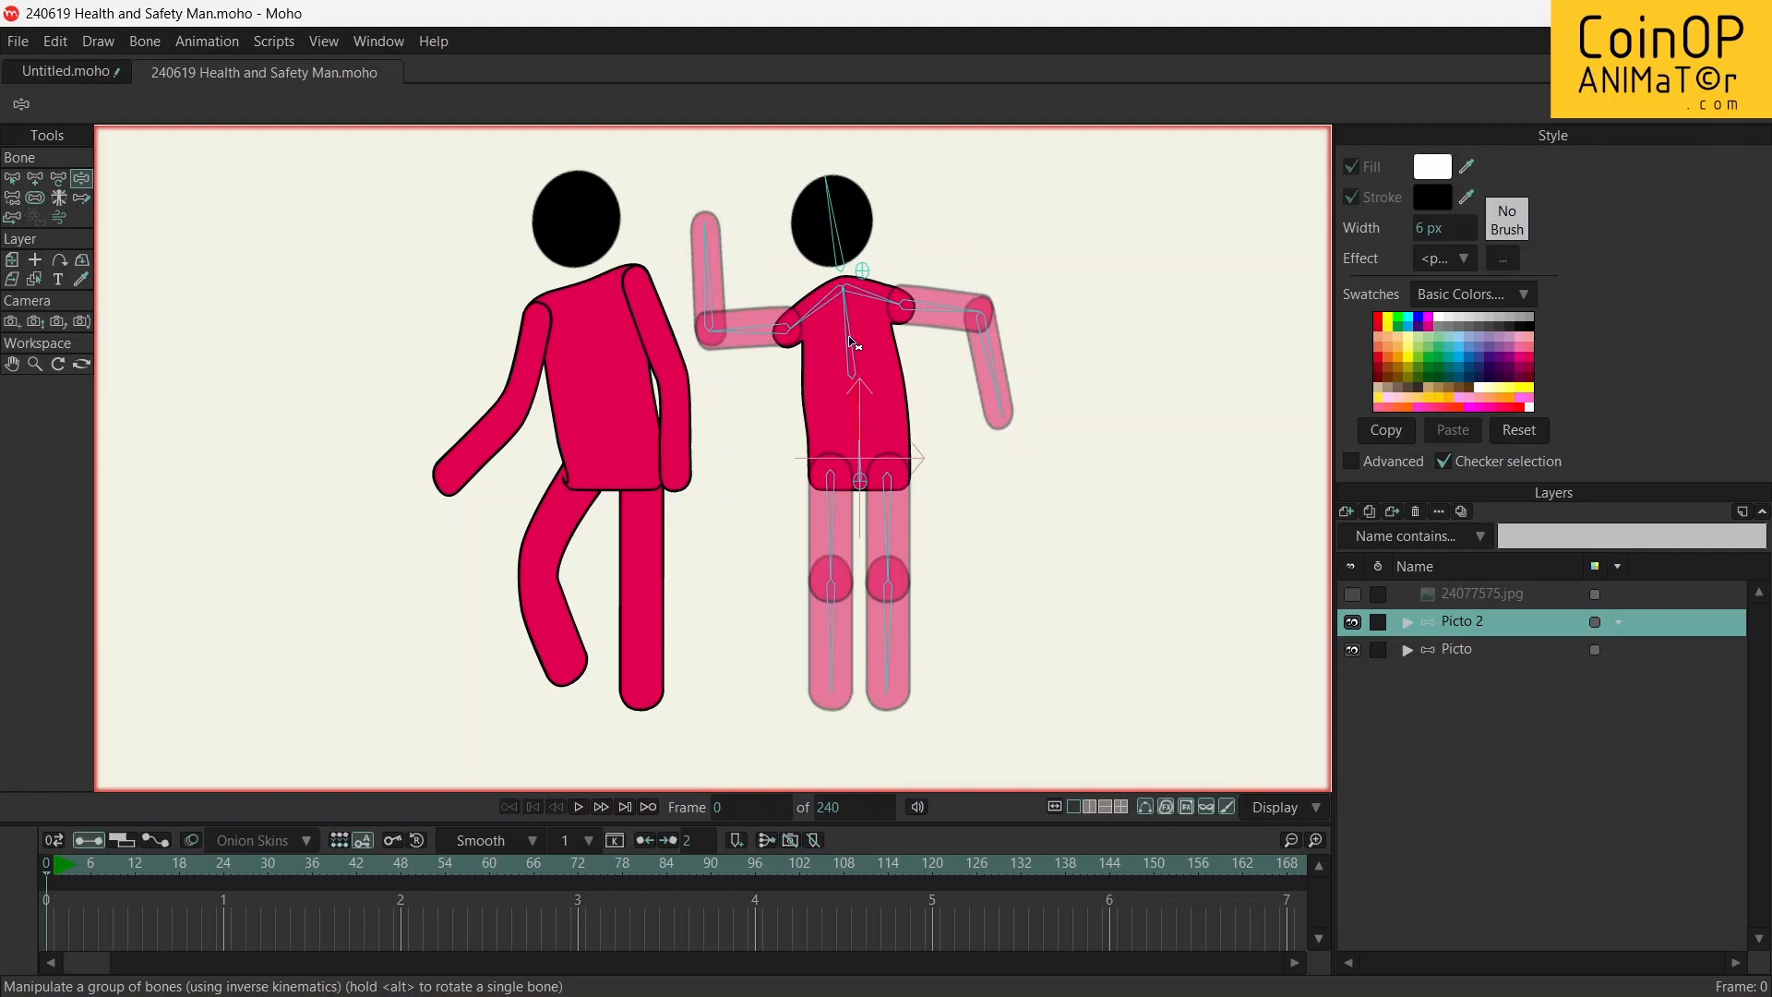
drag(851, 339, 868, 364)
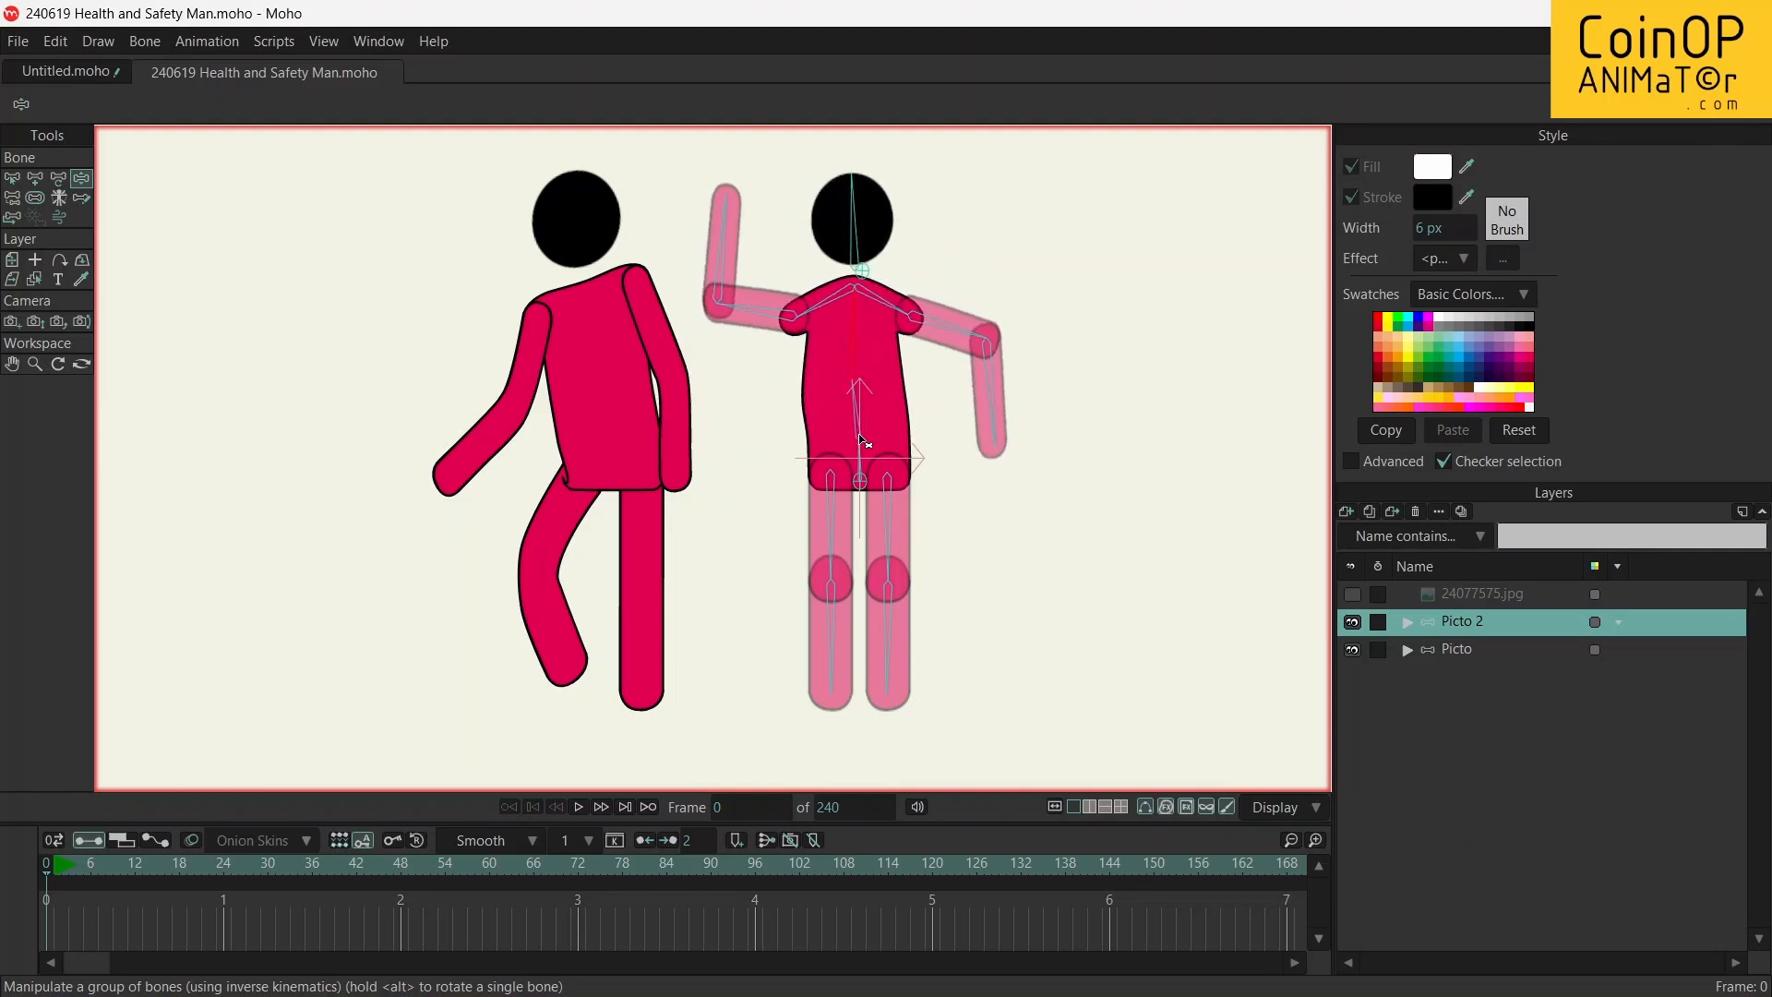
drag(867, 459, 858, 417)
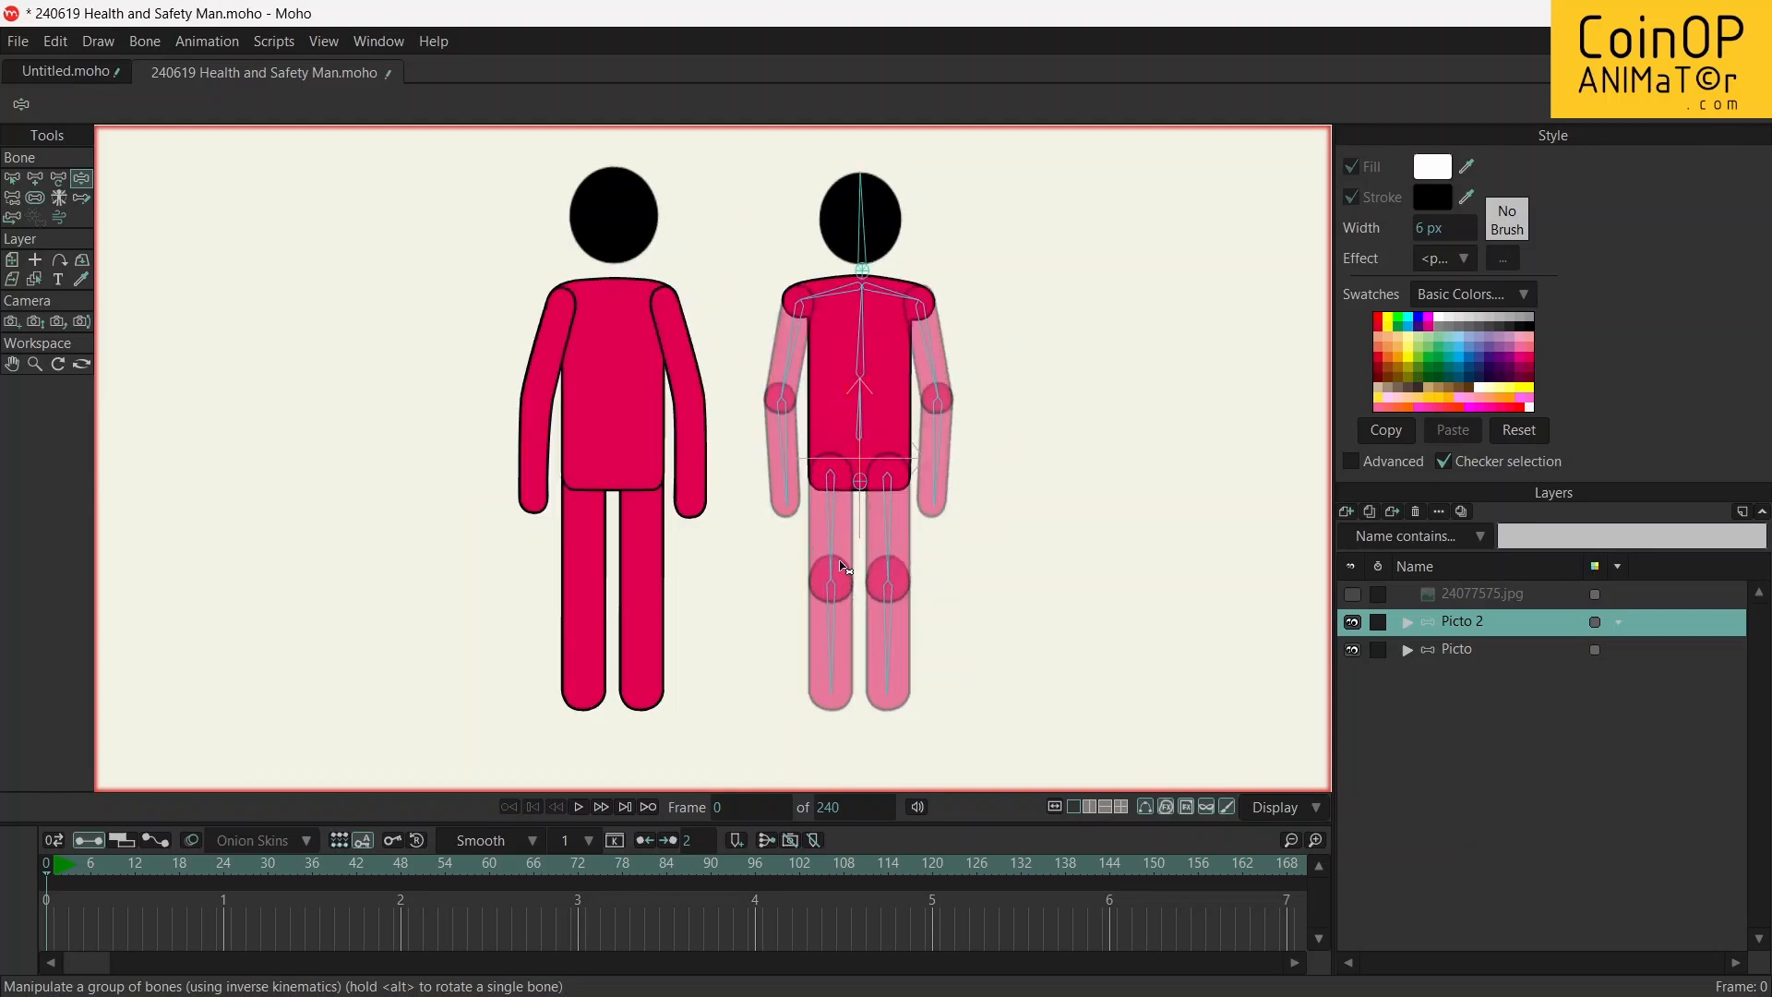
Bend Picto 2's legs at the knees so the shins cross, and bring the hand nearer Picto to the hip
mouse_move(835, 544)
mouse_down()
mouse_move(796, 540)
mouse_move(811, 535)
mouse_up()
drag(786, 633, 917, 554)
drag(955, 450, 928, 544)
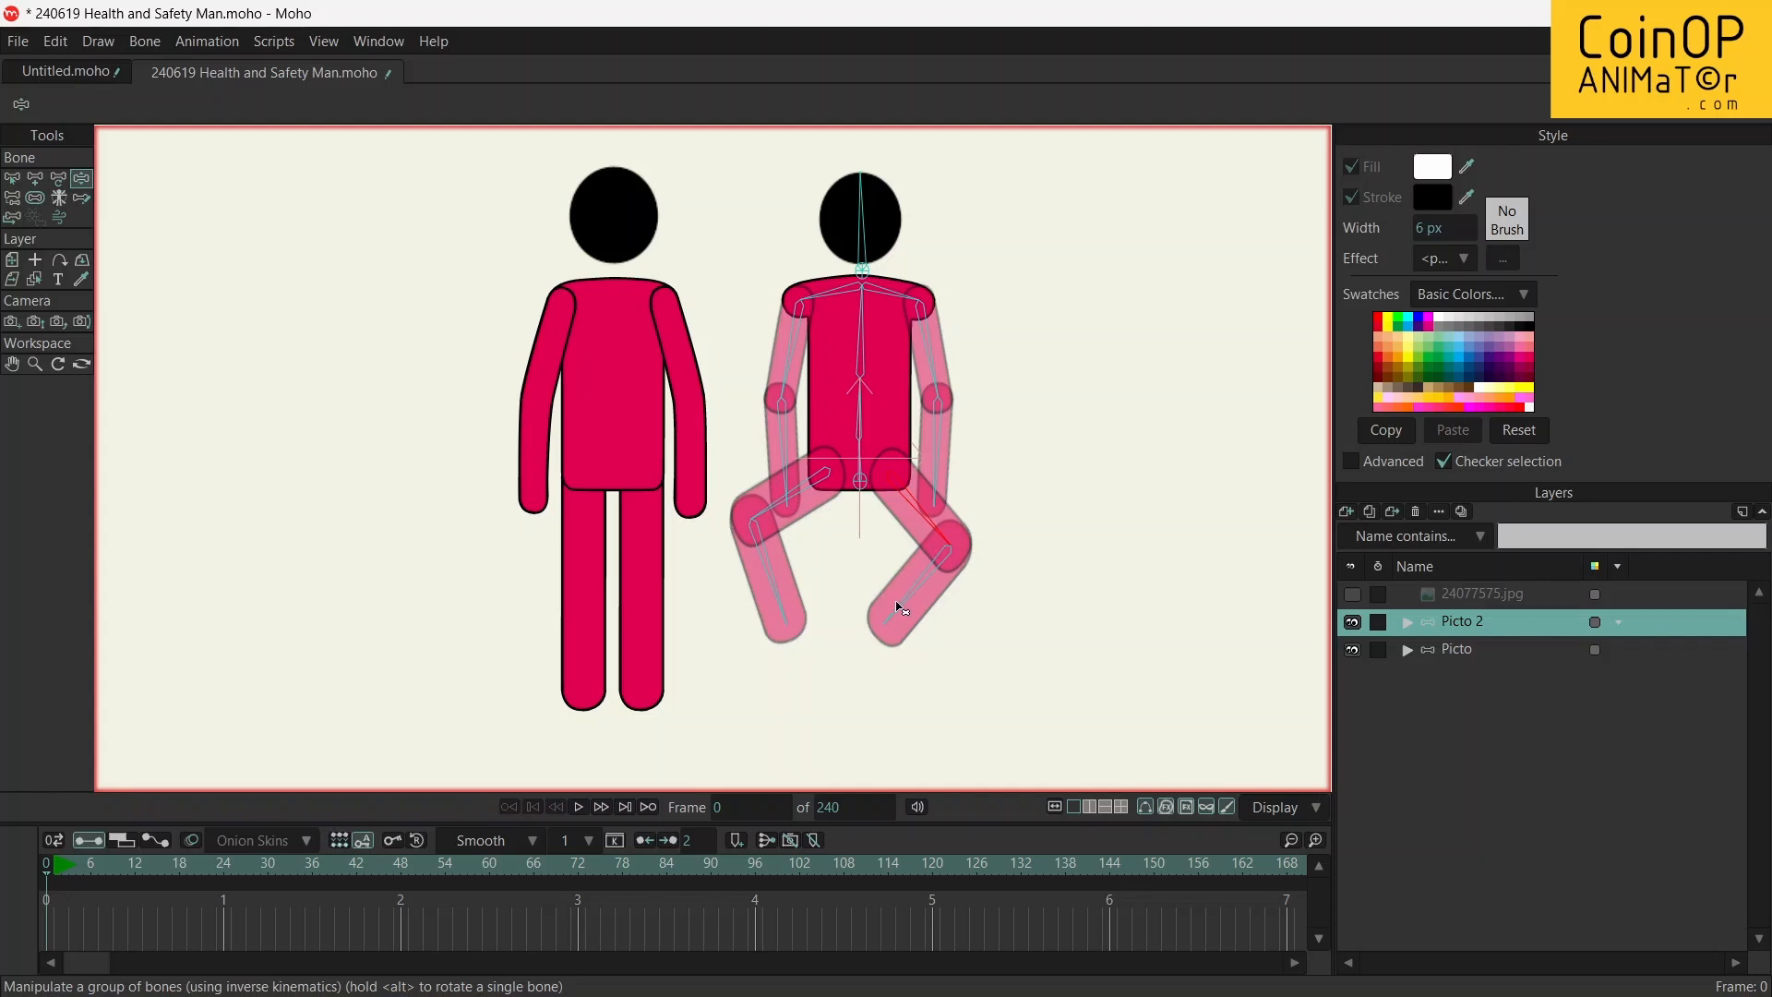
drag(903, 605, 953, 676)
drag(930, 539, 897, 552)
drag(775, 574, 787, 620)
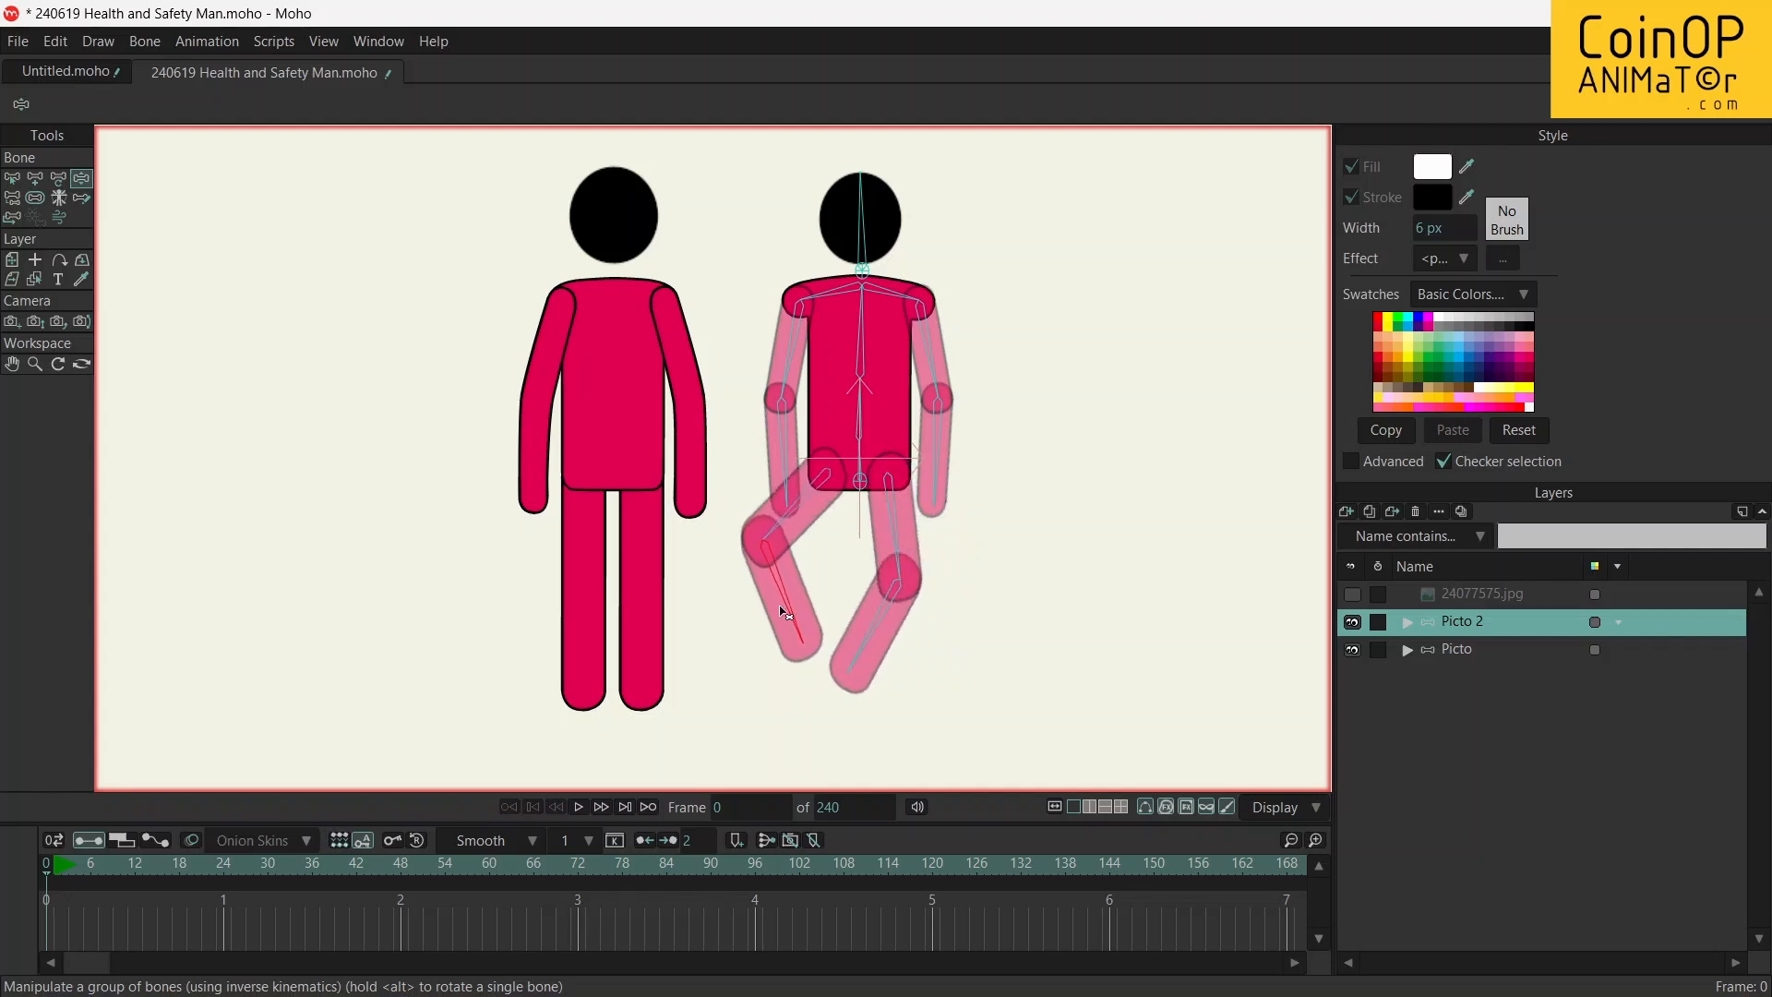
drag(792, 520, 819, 549)
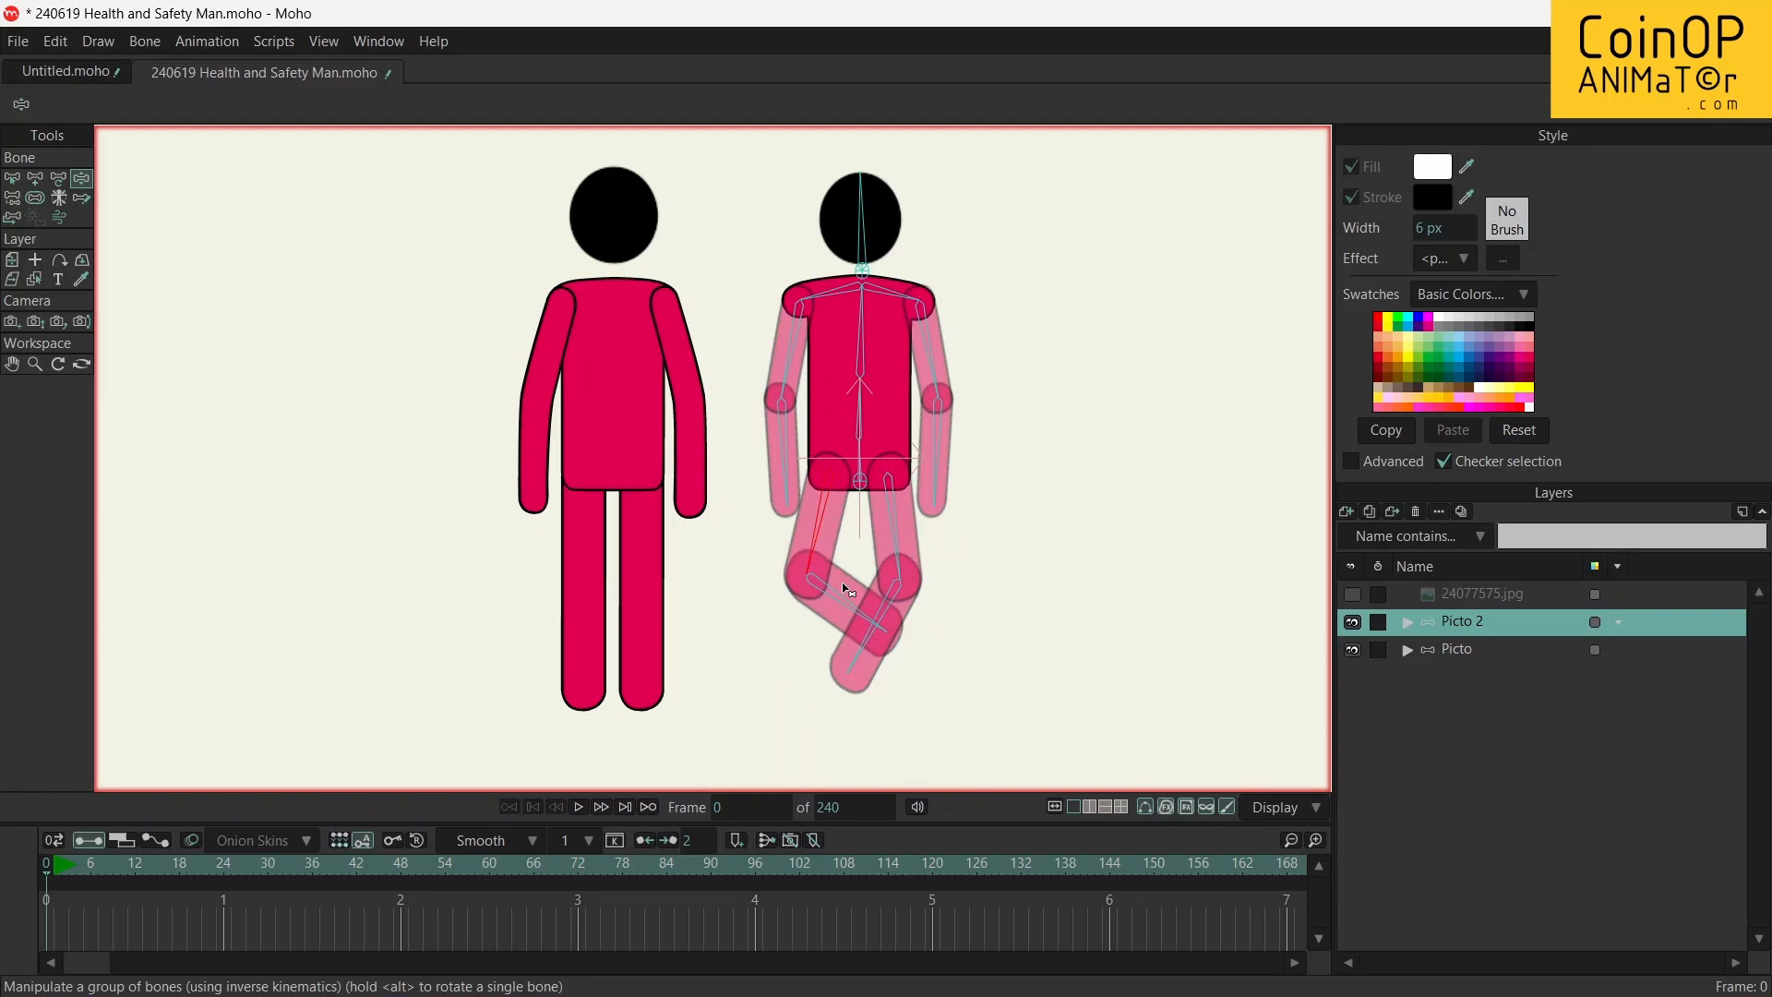
drag(773, 484, 821, 455)
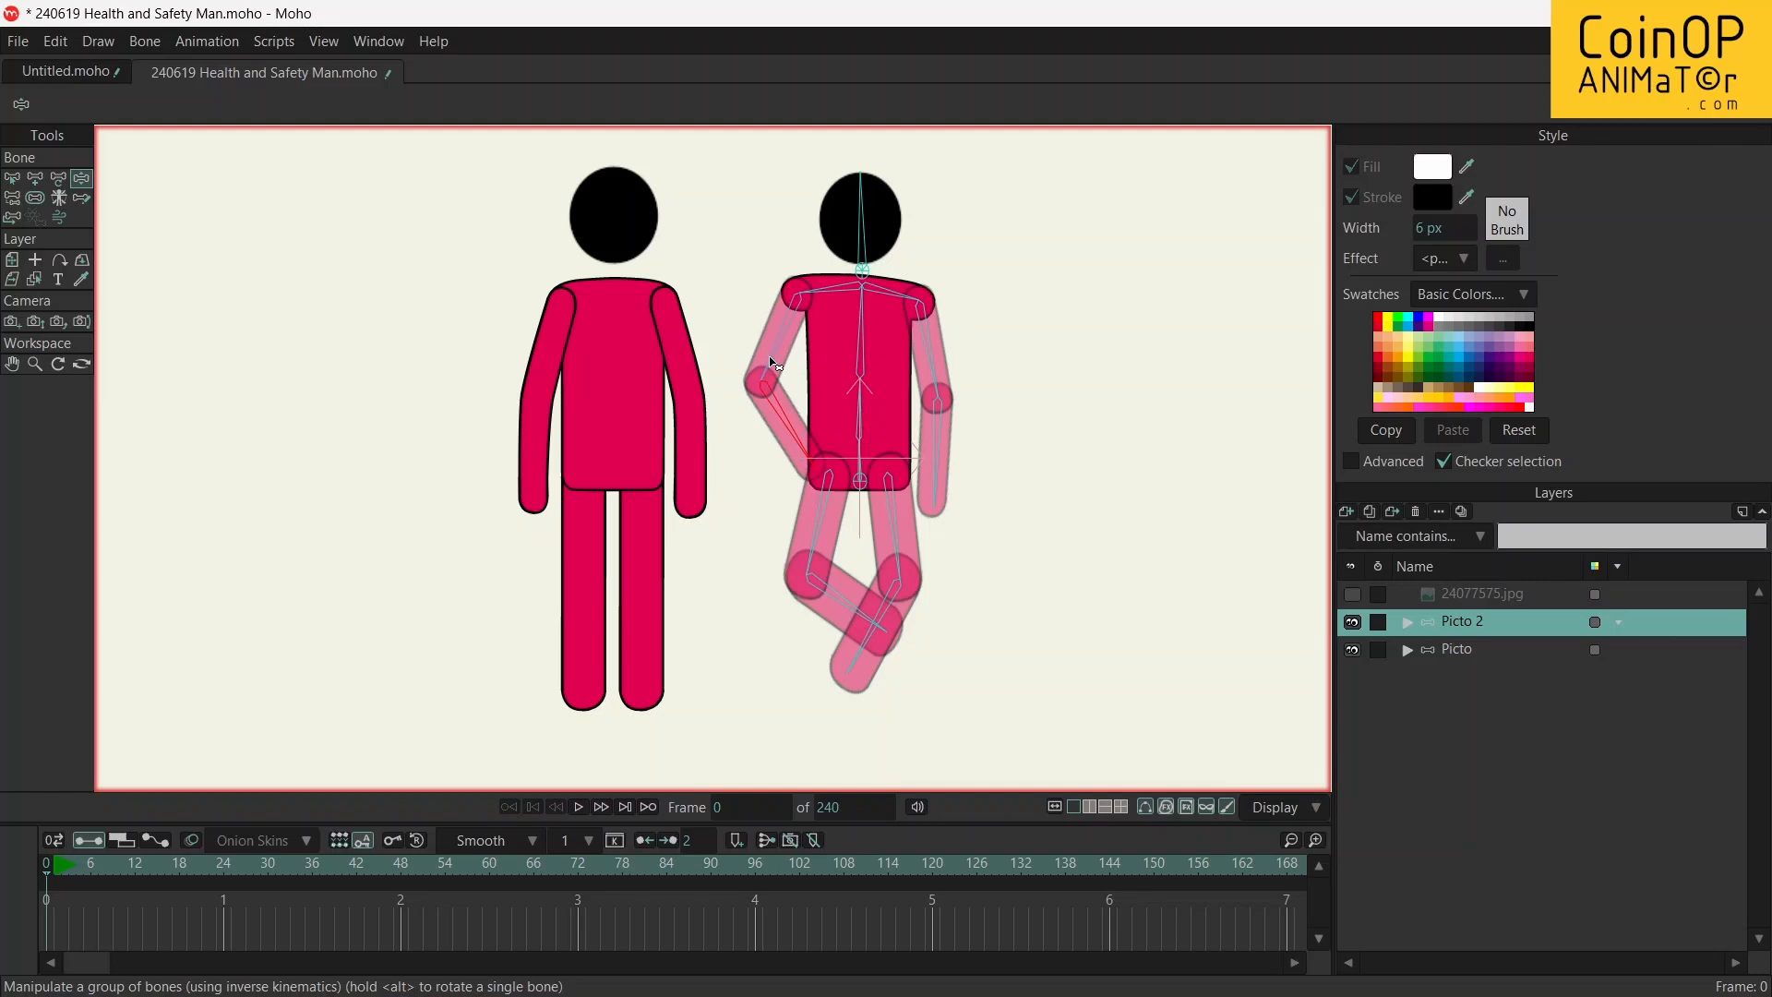
Examine the upper arm and forearm bones of Picto 2's arm farther from Picto with the Transform Bone tool
key(t)
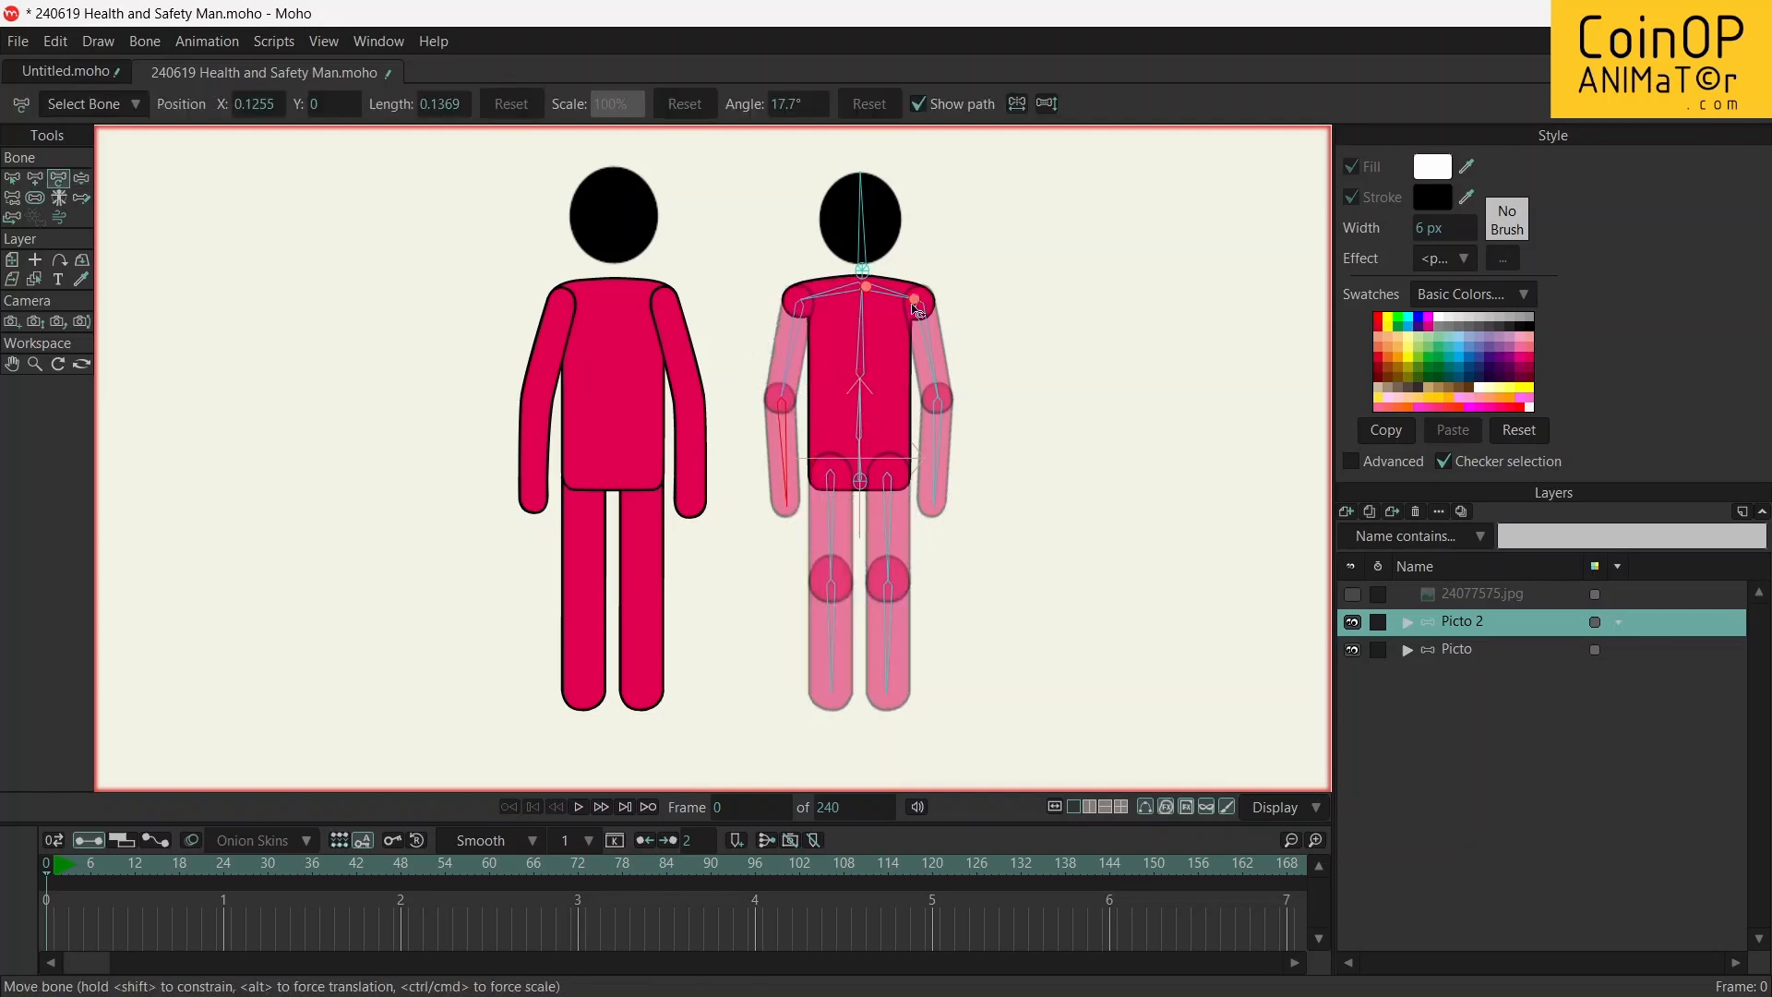
click(930, 362)
click(940, 452)
scroll(943, 404, up, 2)
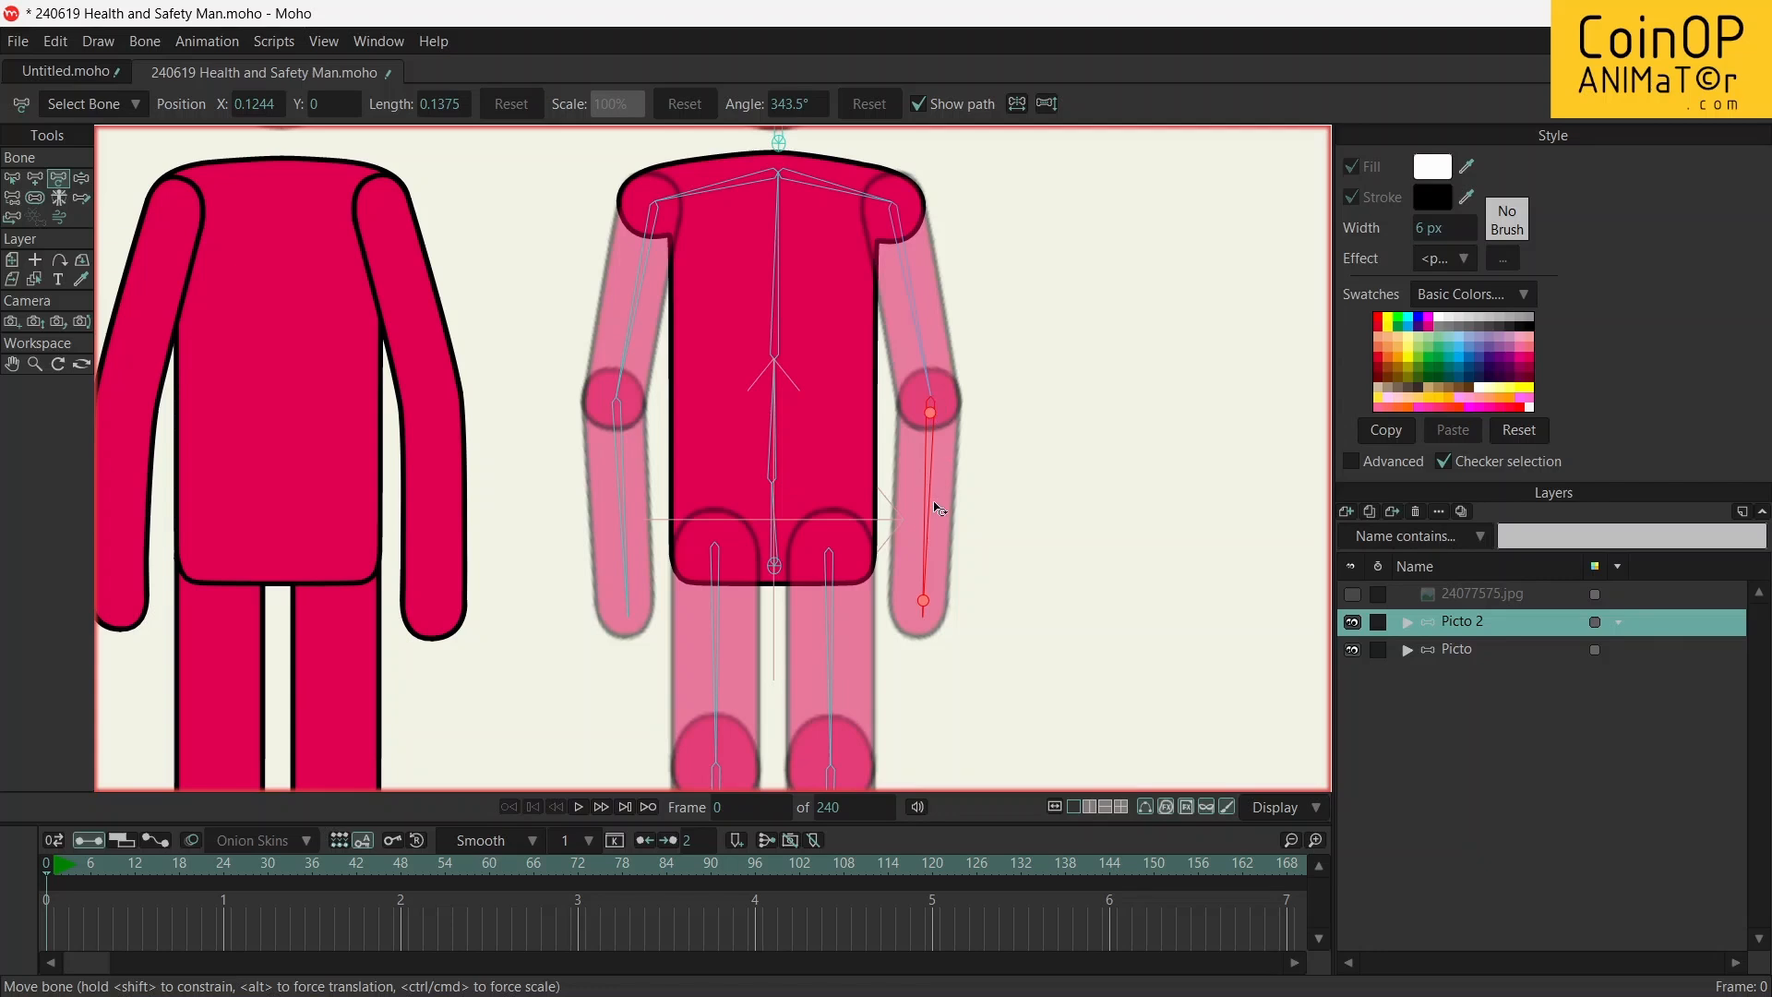
mouse_move(930, 569)
mouse_down()
mouse_move(884, 521)
mouse_move(932, 555)
mouse_up()
Manipulate Picto 2's arm farther from Picto, bending the elbow outward and laying the forearm across the torso
key(z)
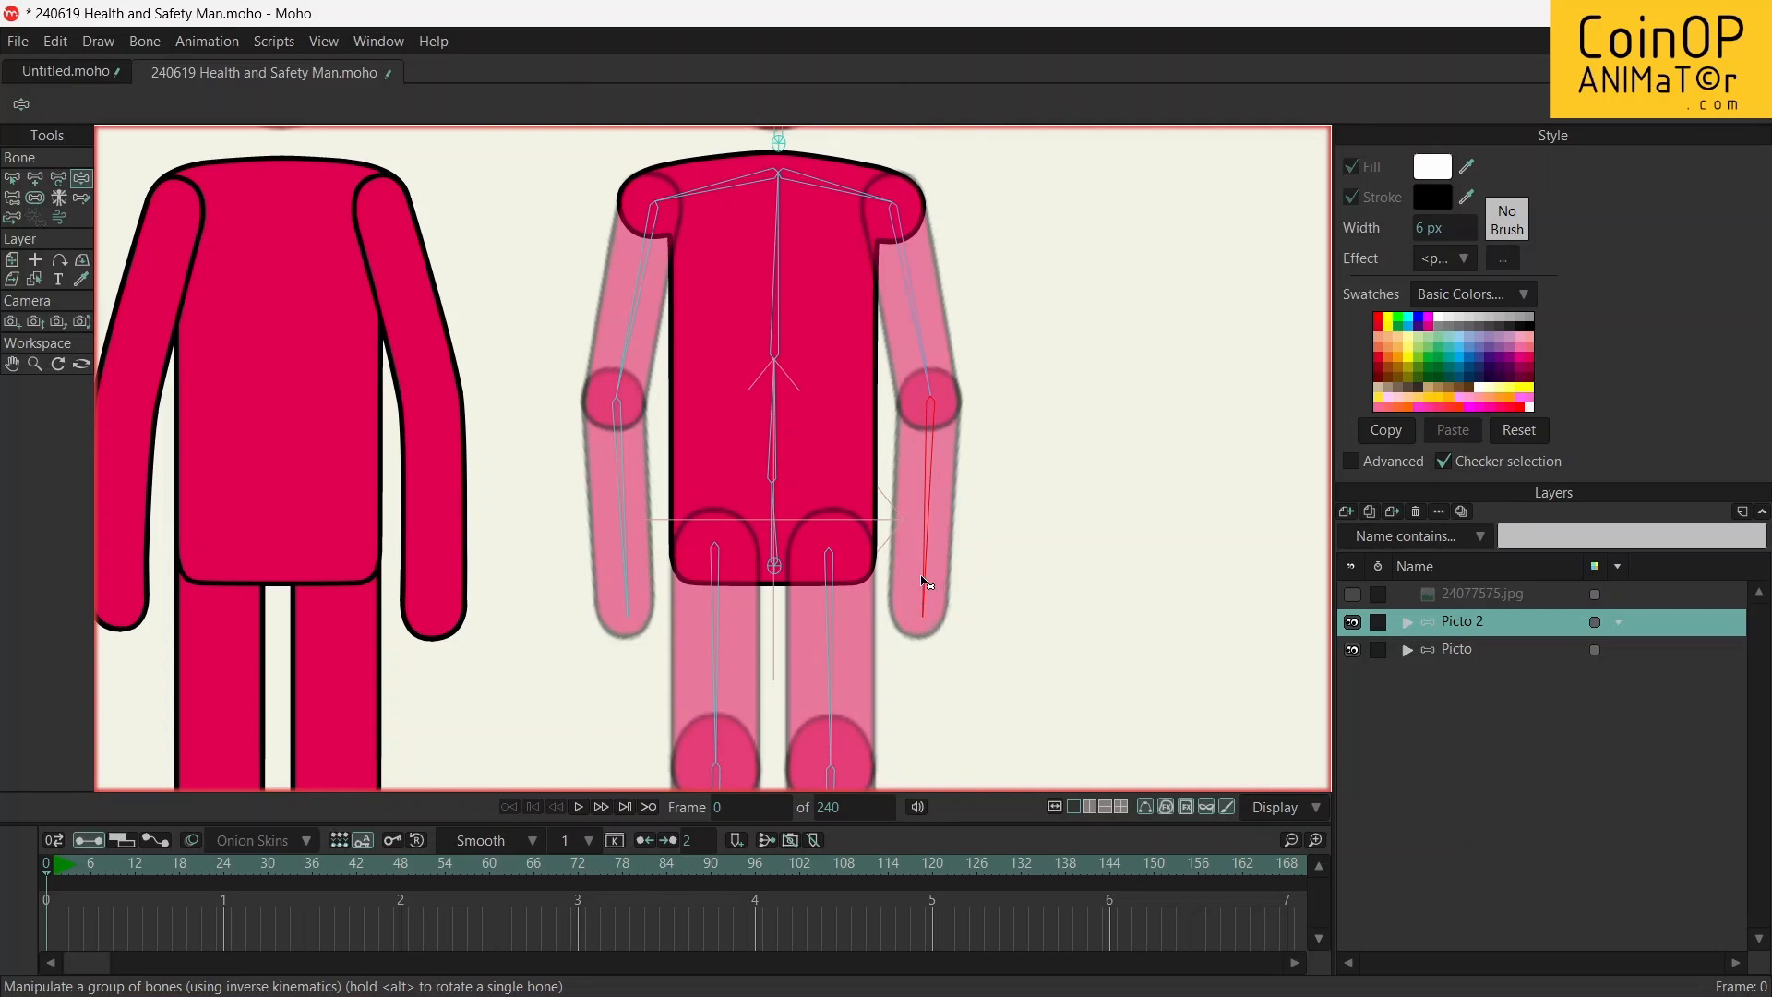
drag(933, 540, 854, 269)
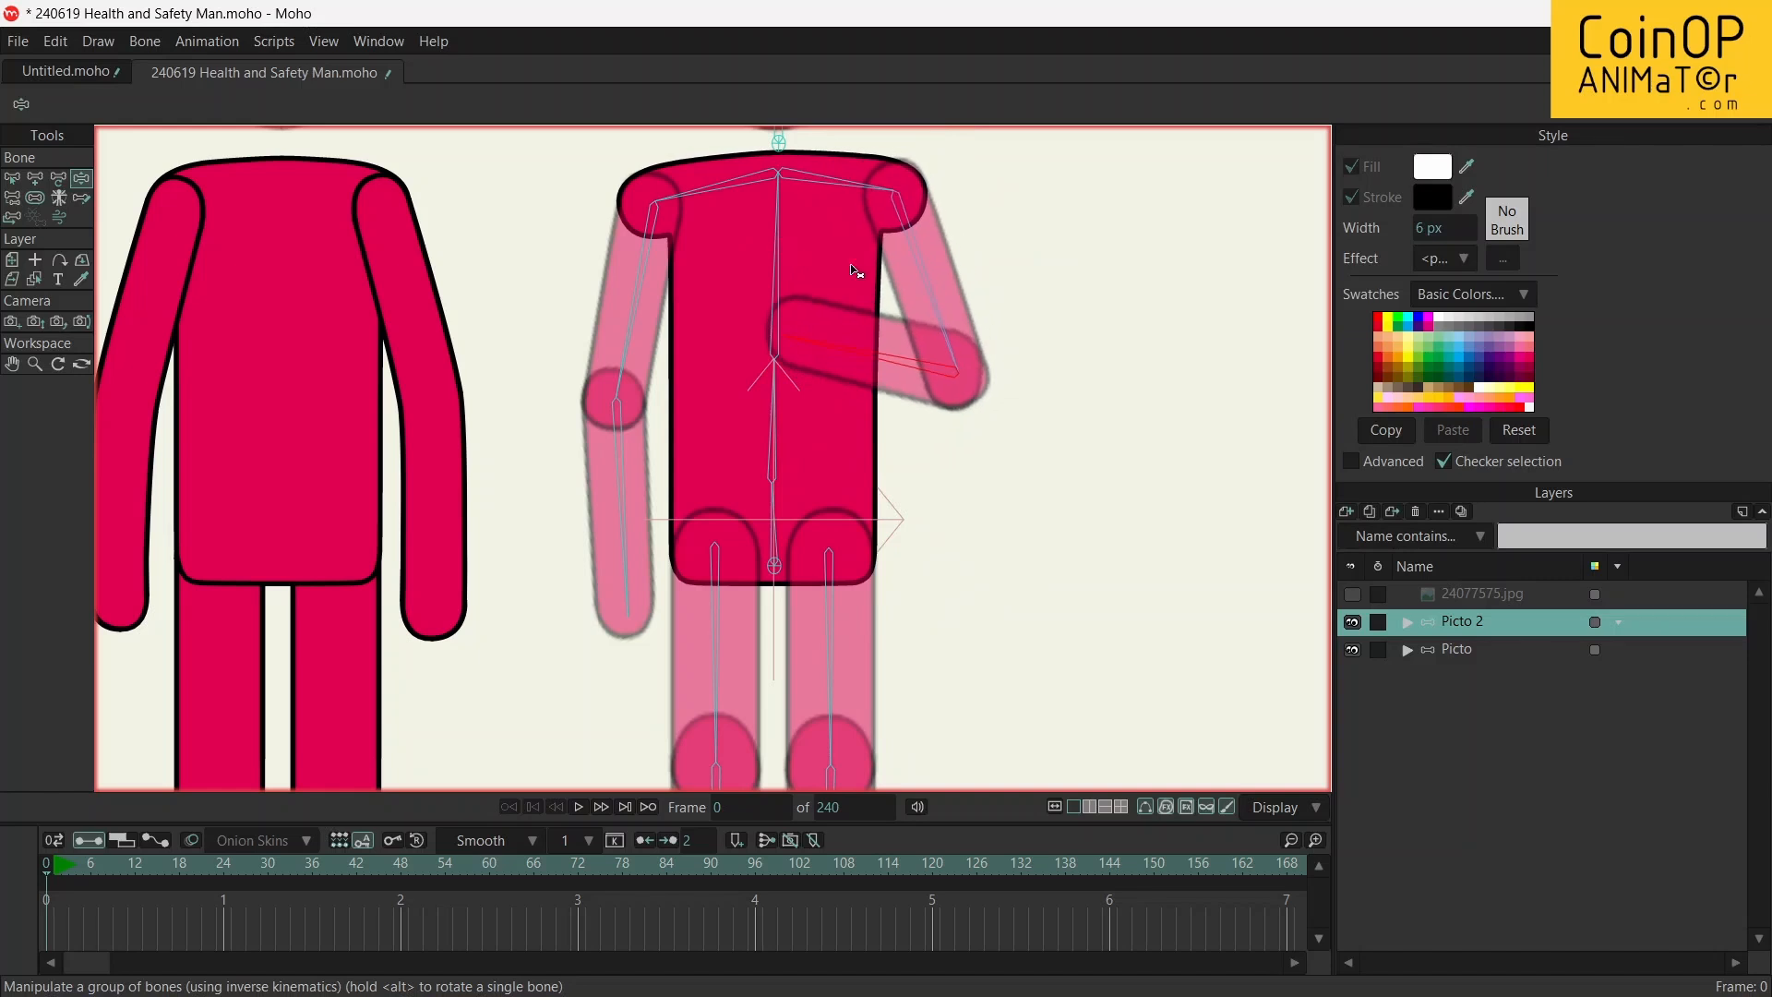
drag(844, 358, 1043, 369)
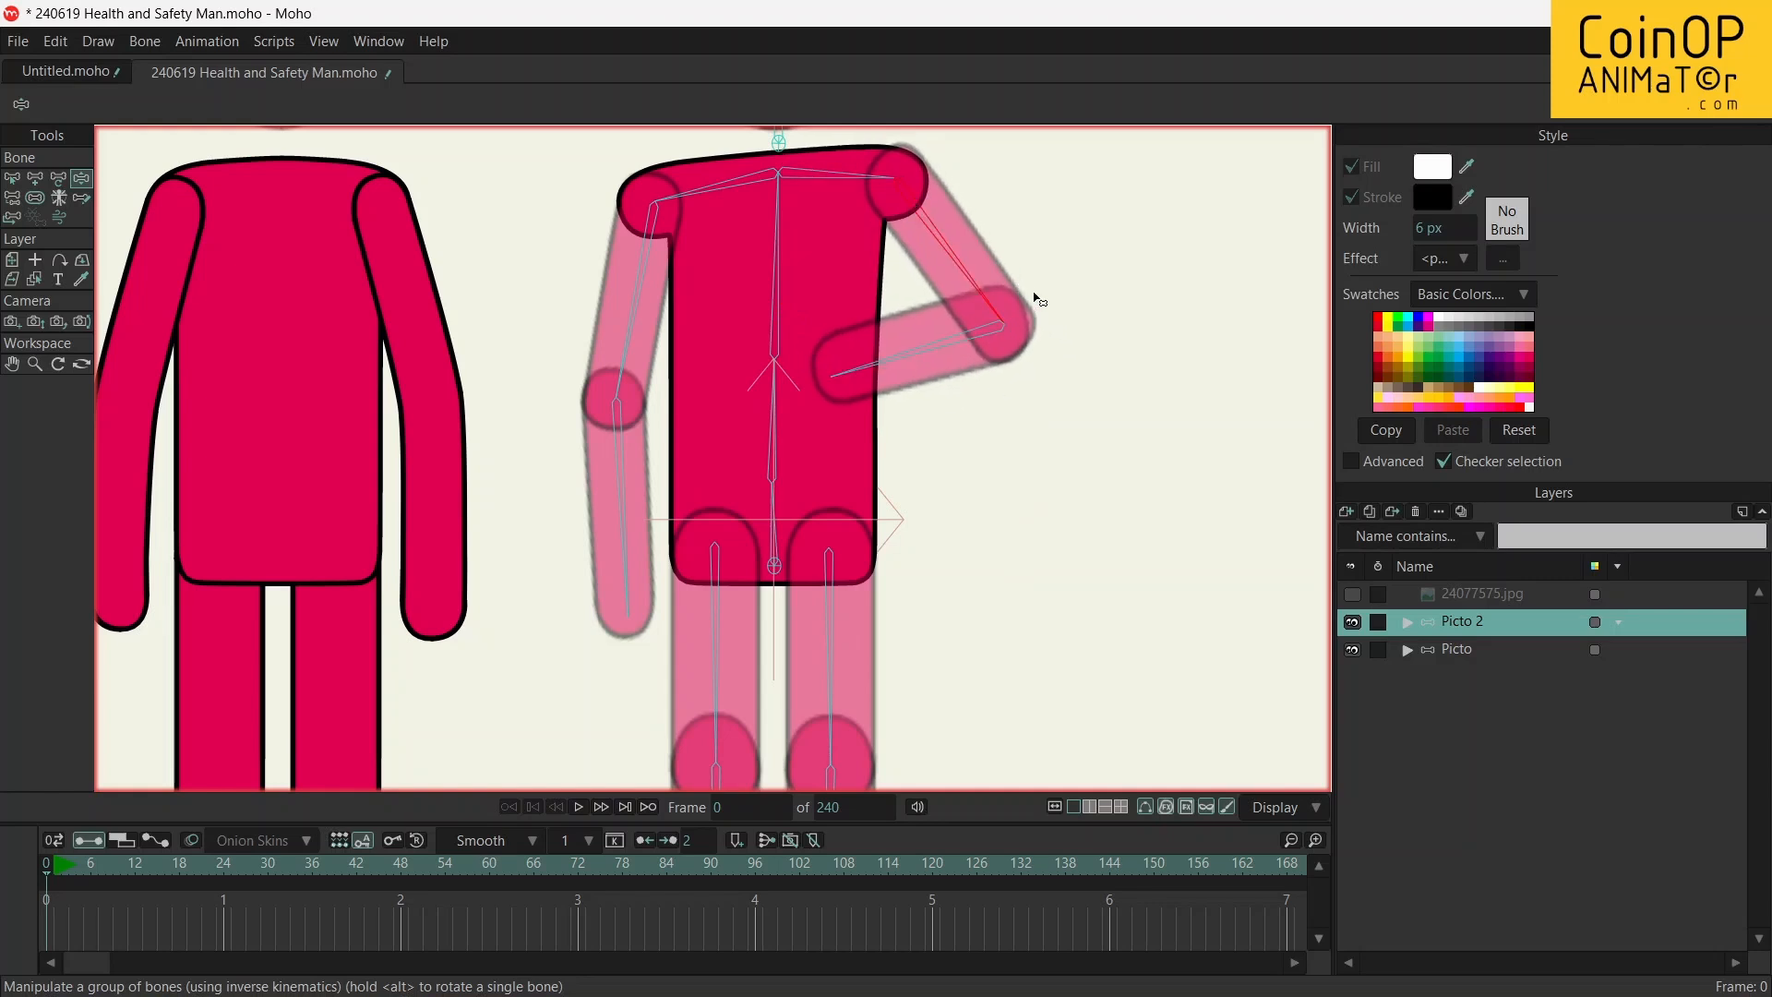
drag(922, 333, 859, 530)
Bend Picto 2's upper torso sideways at the waist toward the Picto figure to test the torso's deformation
mouse_move(787, 308)
mouse_down()
mouse_move(732, 296)
mouse_move(811, 296)
mouse_move(850, 324)
mouse_move(766, 284)
mouse_up()
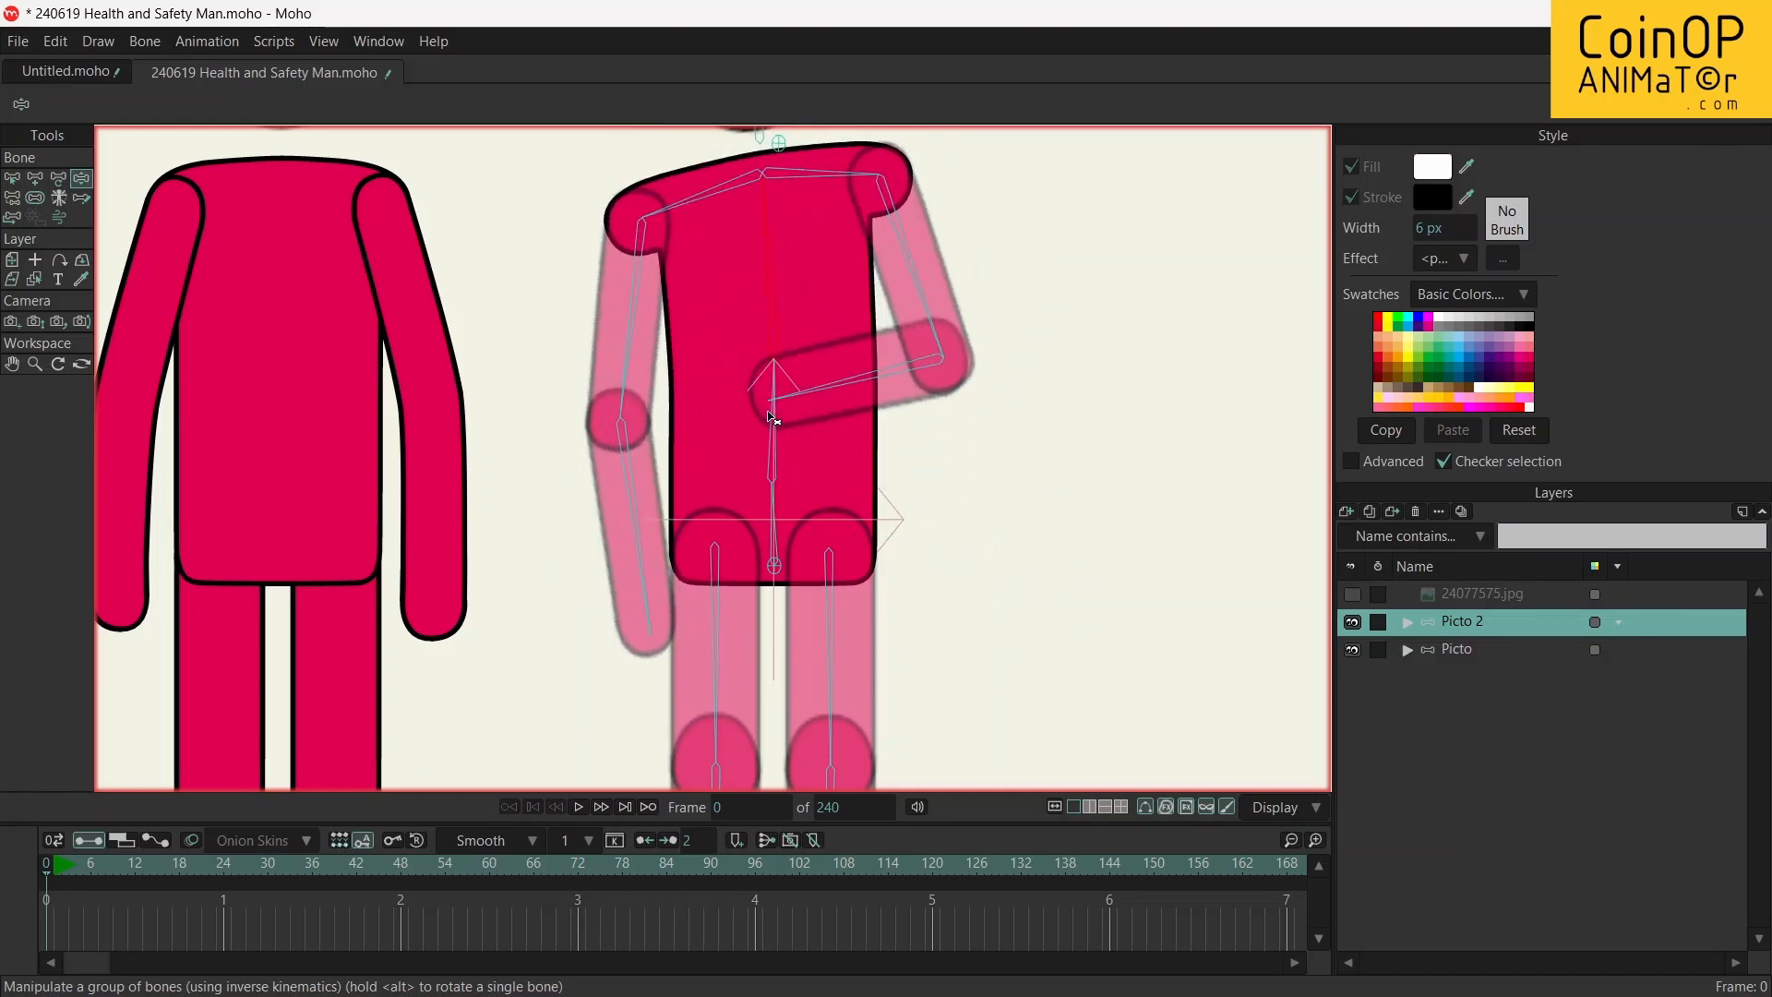
drag(772, 417, 721, 418)
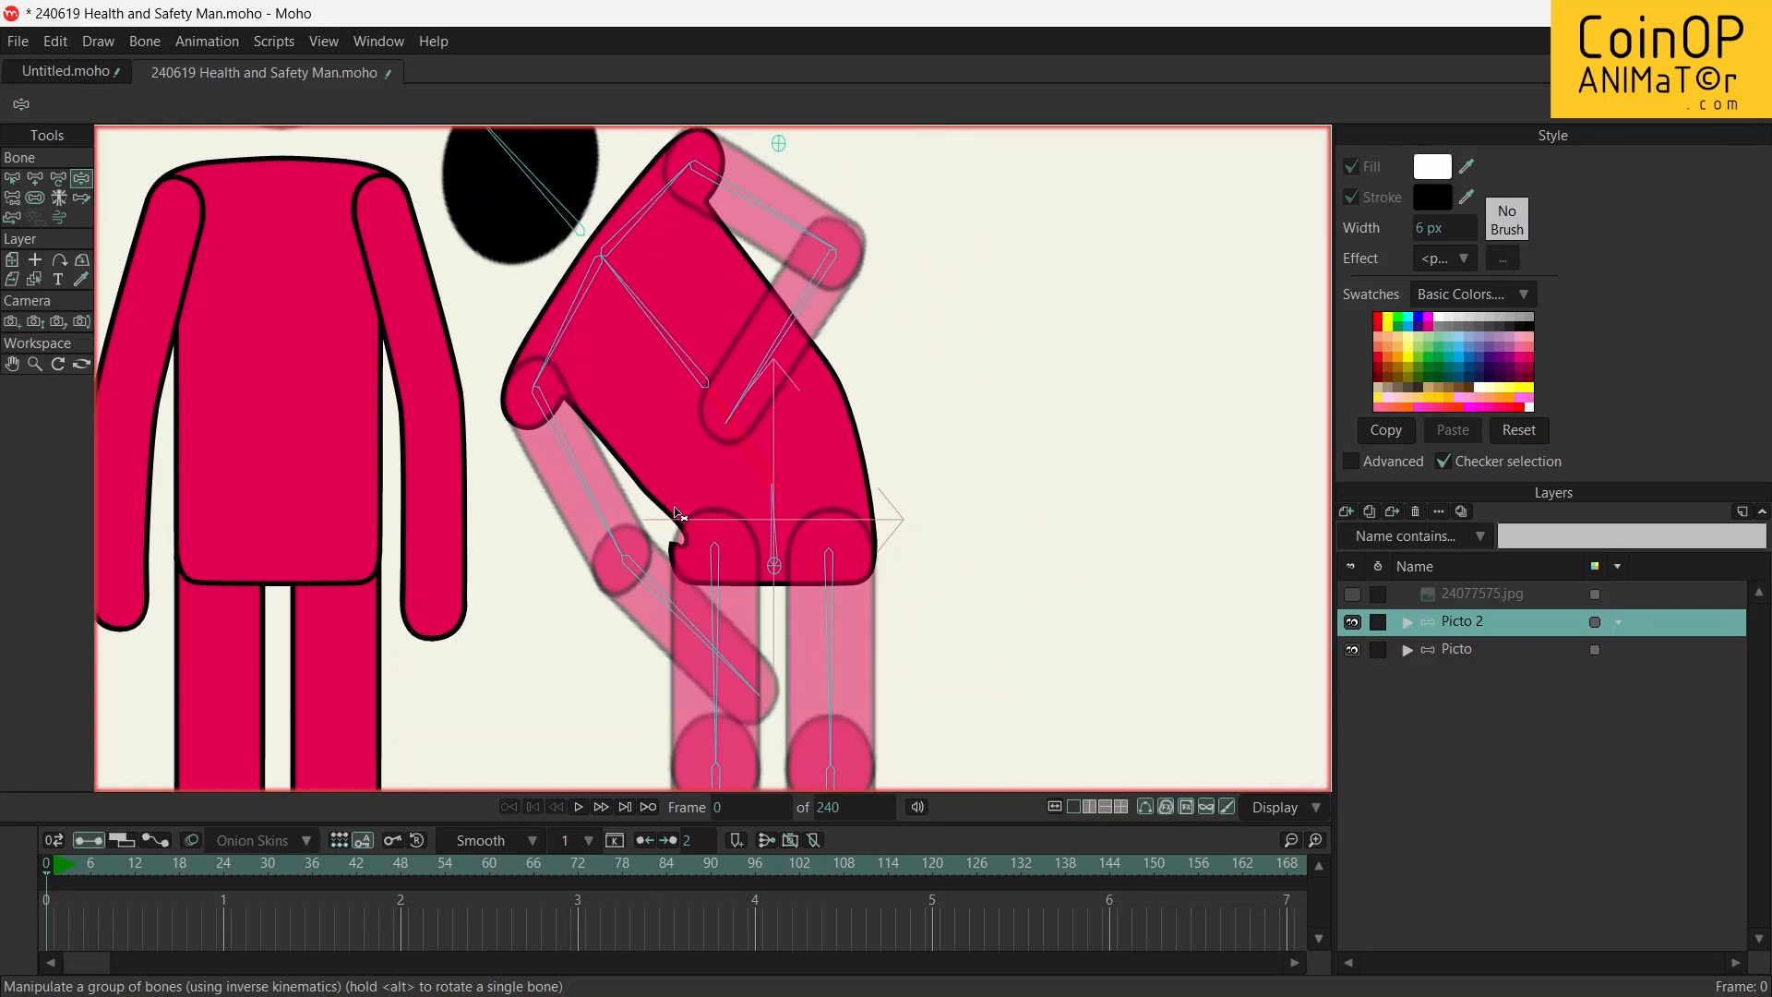
mouse_move(717, 393)
mouse_down()
mouse_move(811, 388)
mouse_move(743, 381)
mouse_up()
scroll(992, 457, down, 4)
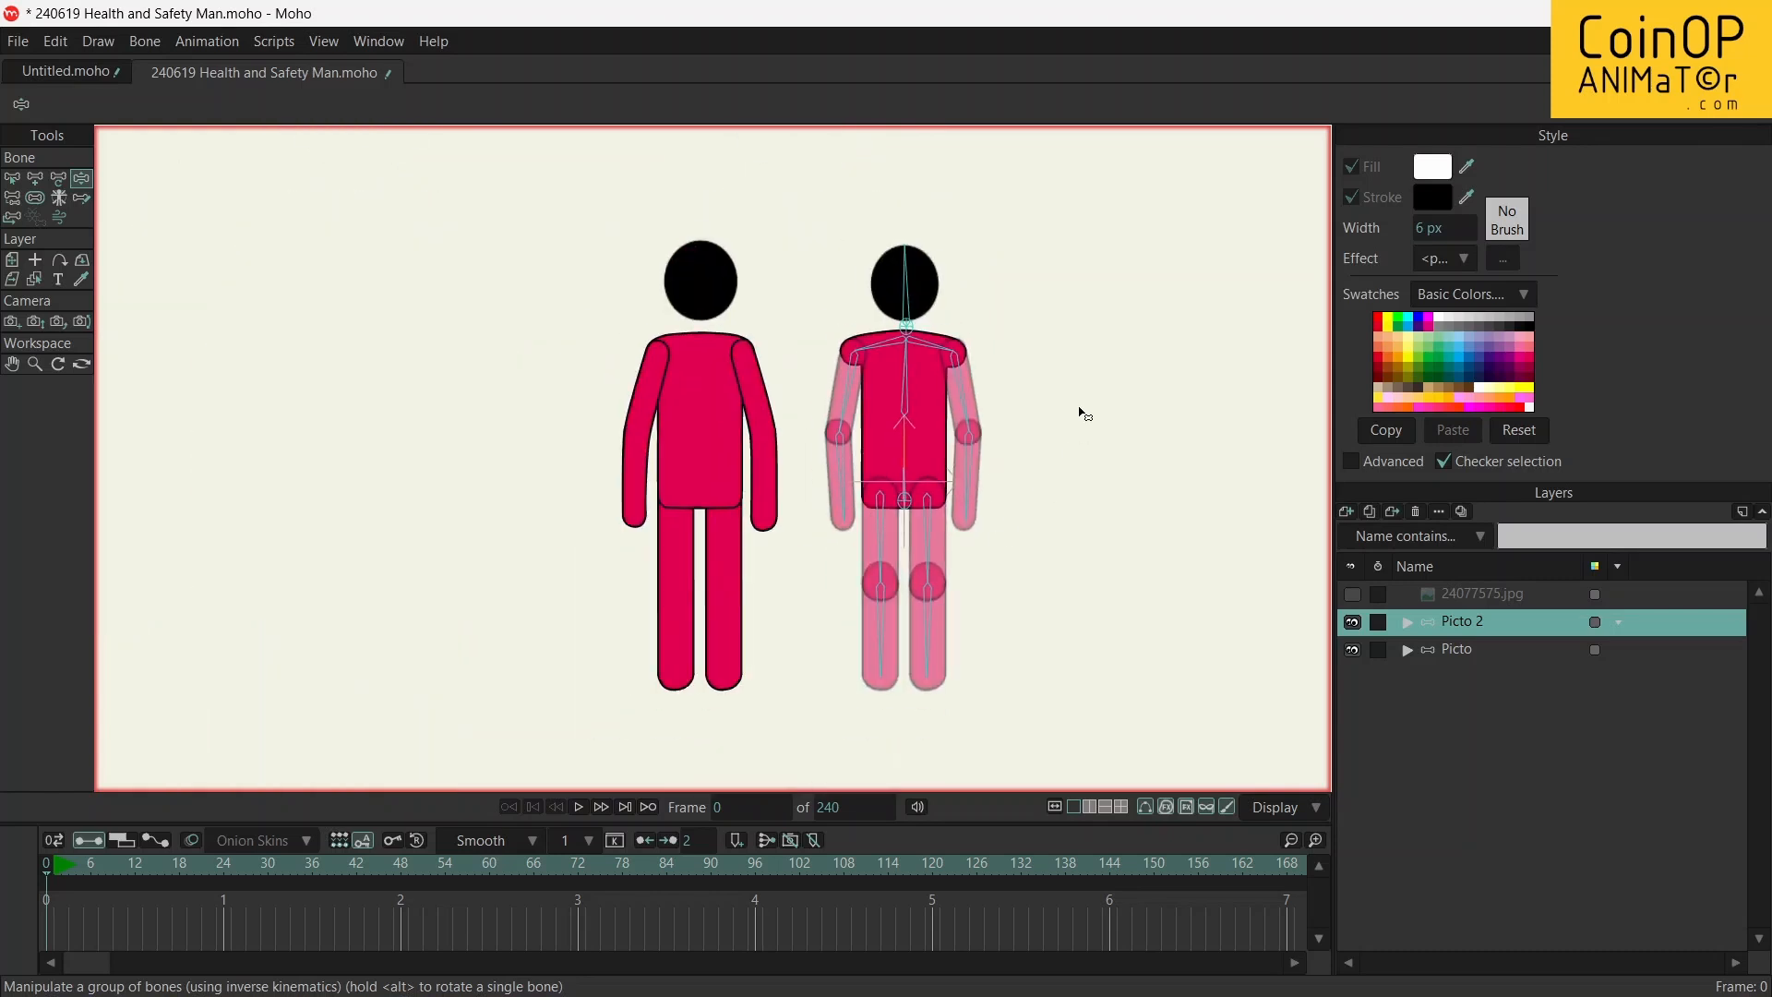
scroll(1081, 409, up, 3)
scroll(1081, 409, down, 2)
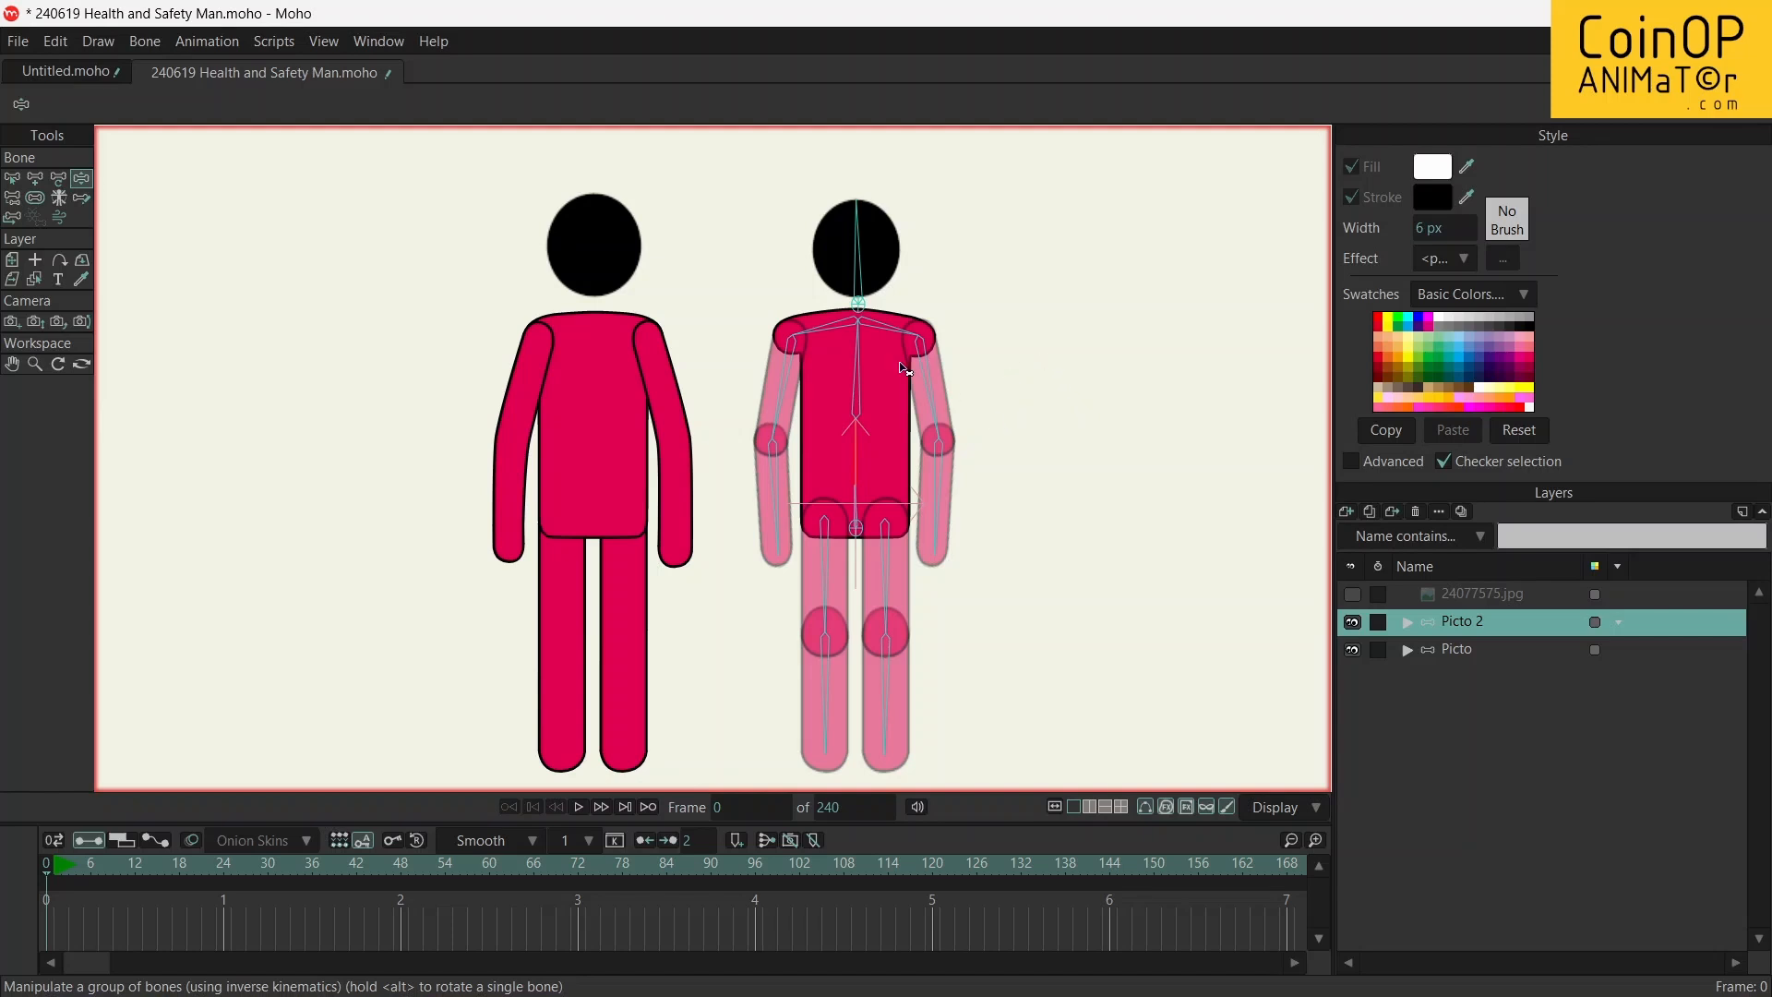
mouse_move(873, 355)
mouse_down()
mouse_move(839, 348)
mouse_move(850, 367)
mouse_up()
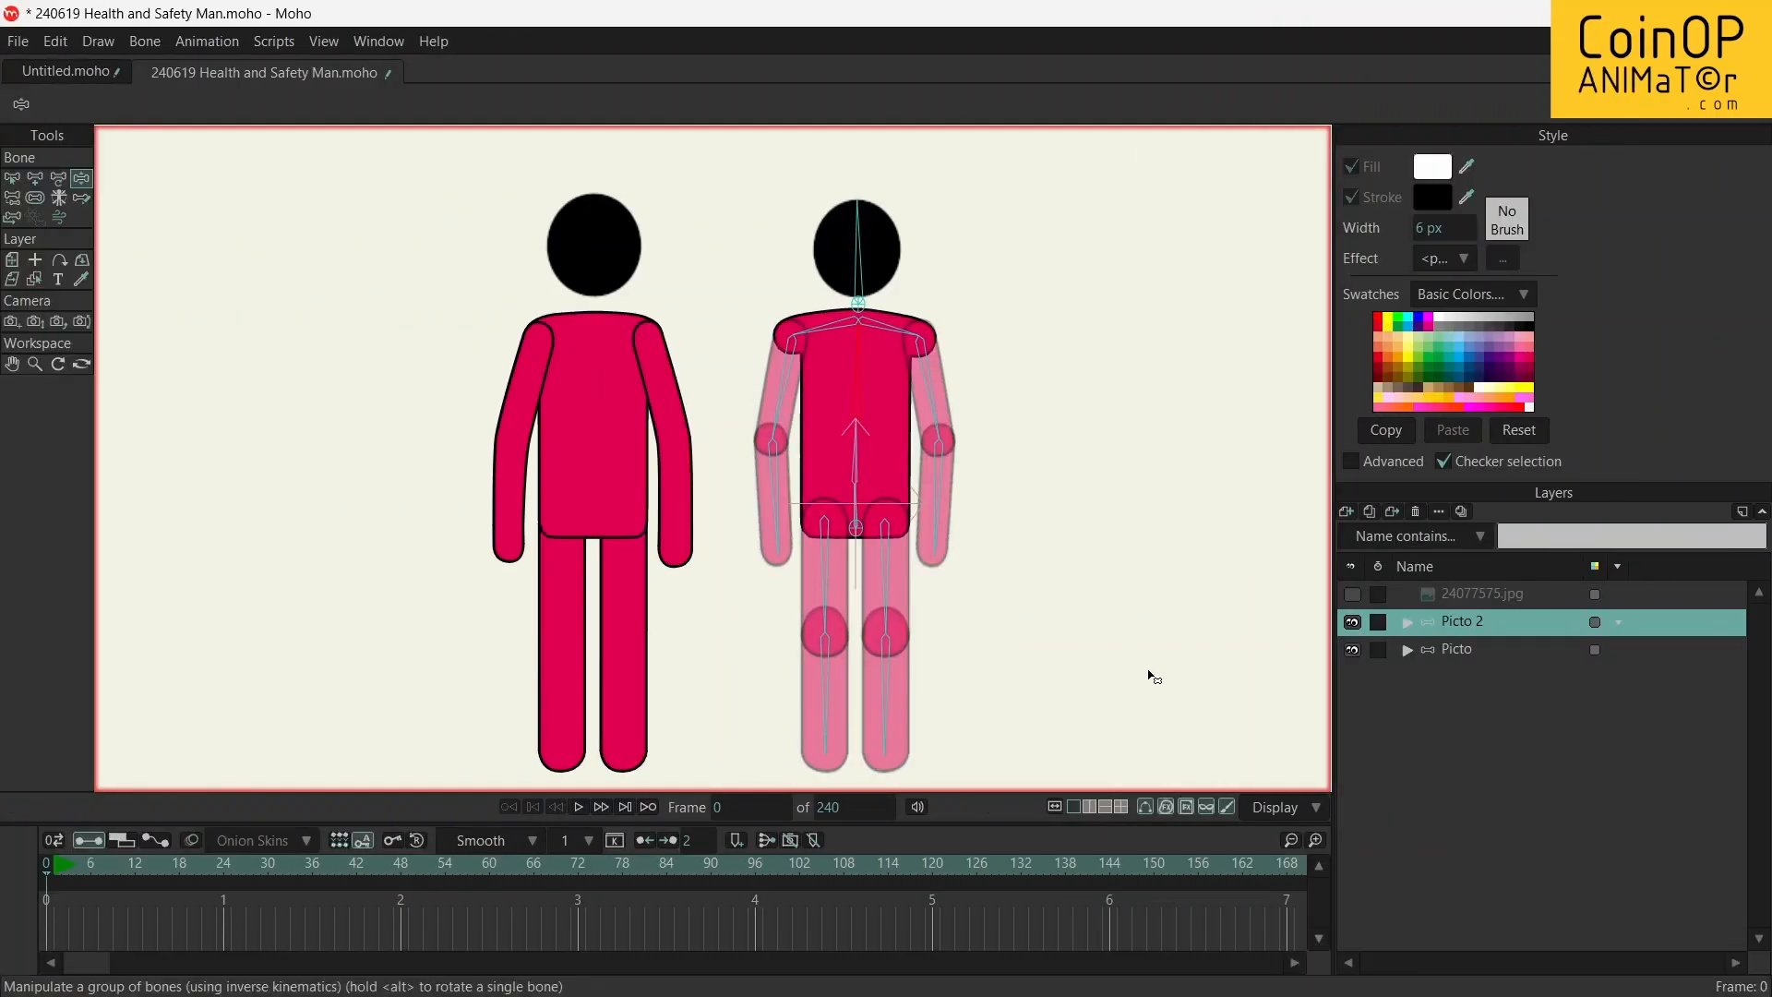
Swing Picto 2's forearm nearer Picto across the torso through several angles, from waist height up to the chest
drag(780, 501, 837, 394)
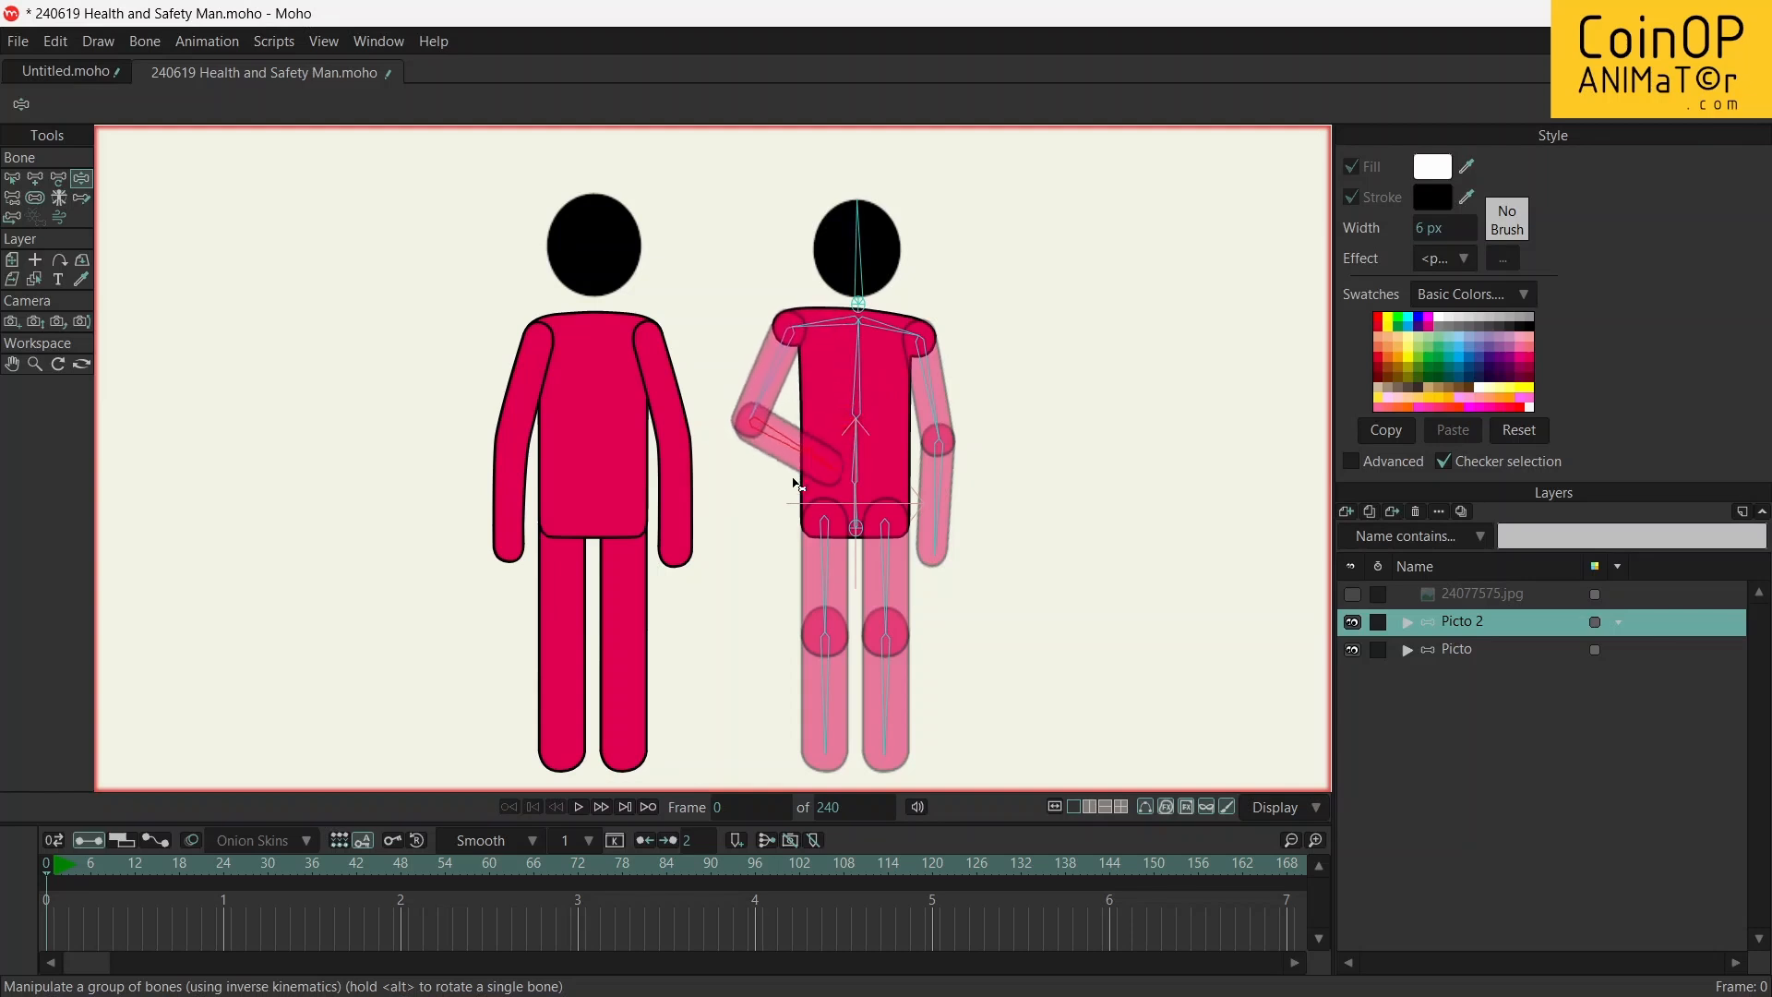
drag(748, 532, 828, 424)
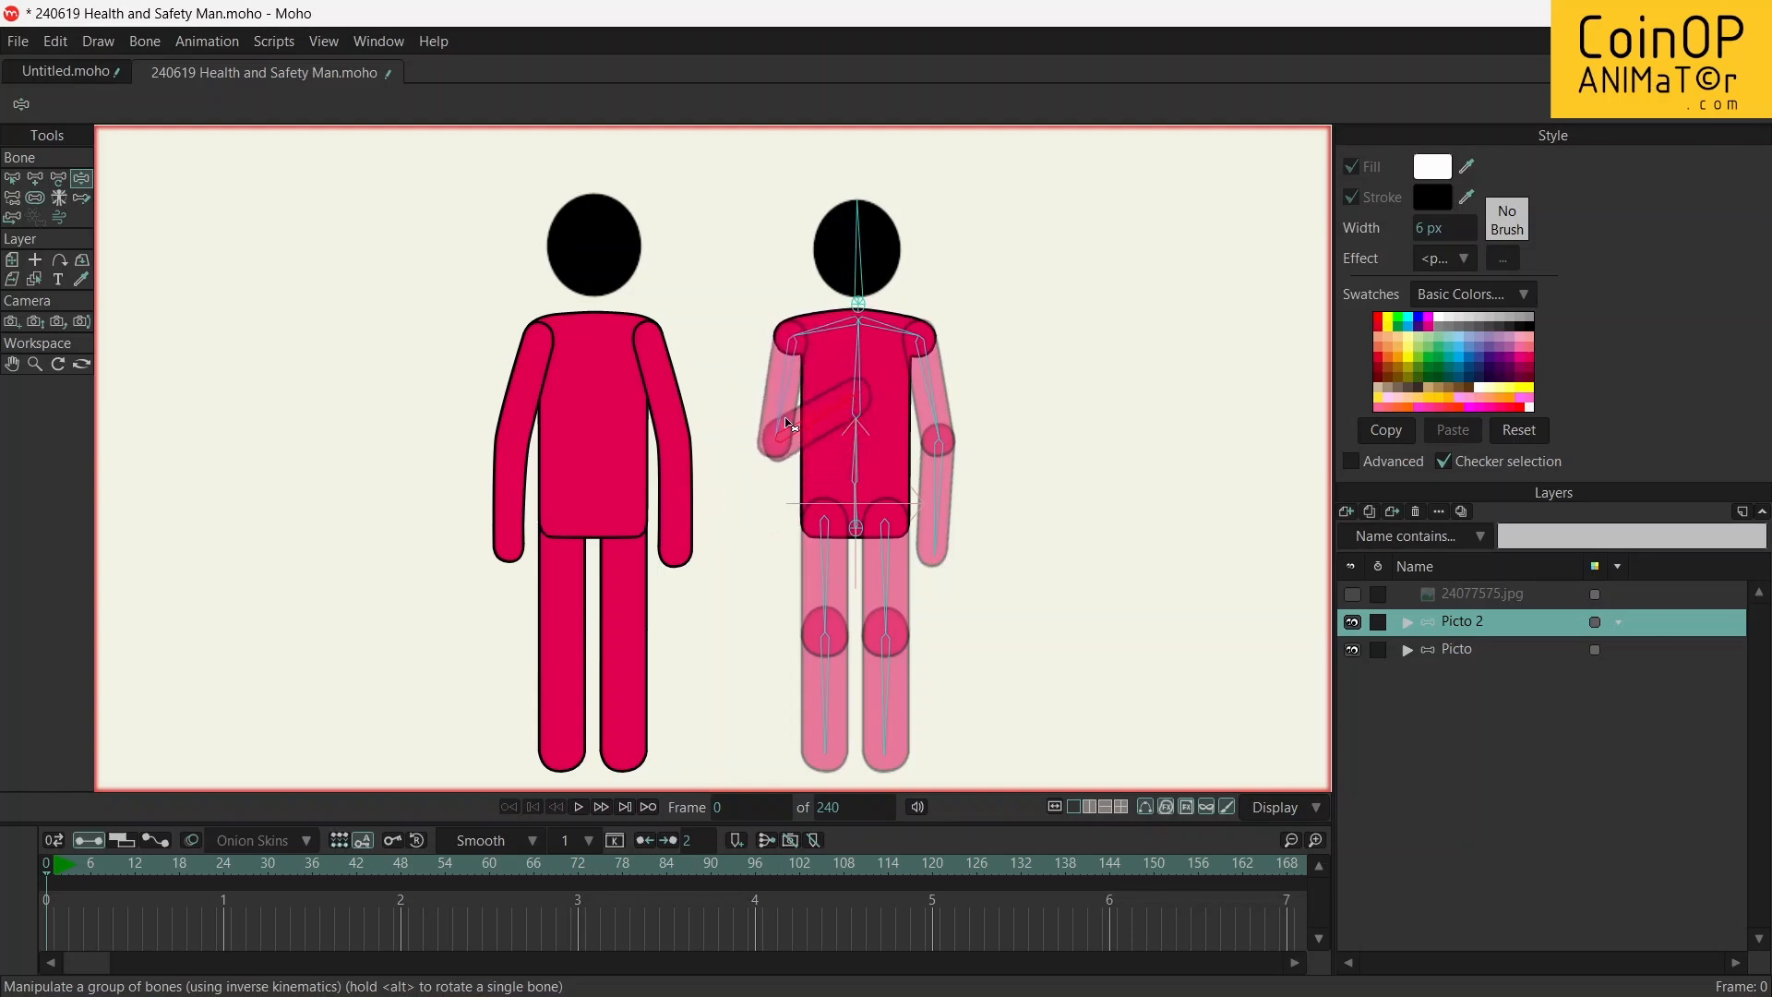
drag(817, 417, 805, 457)
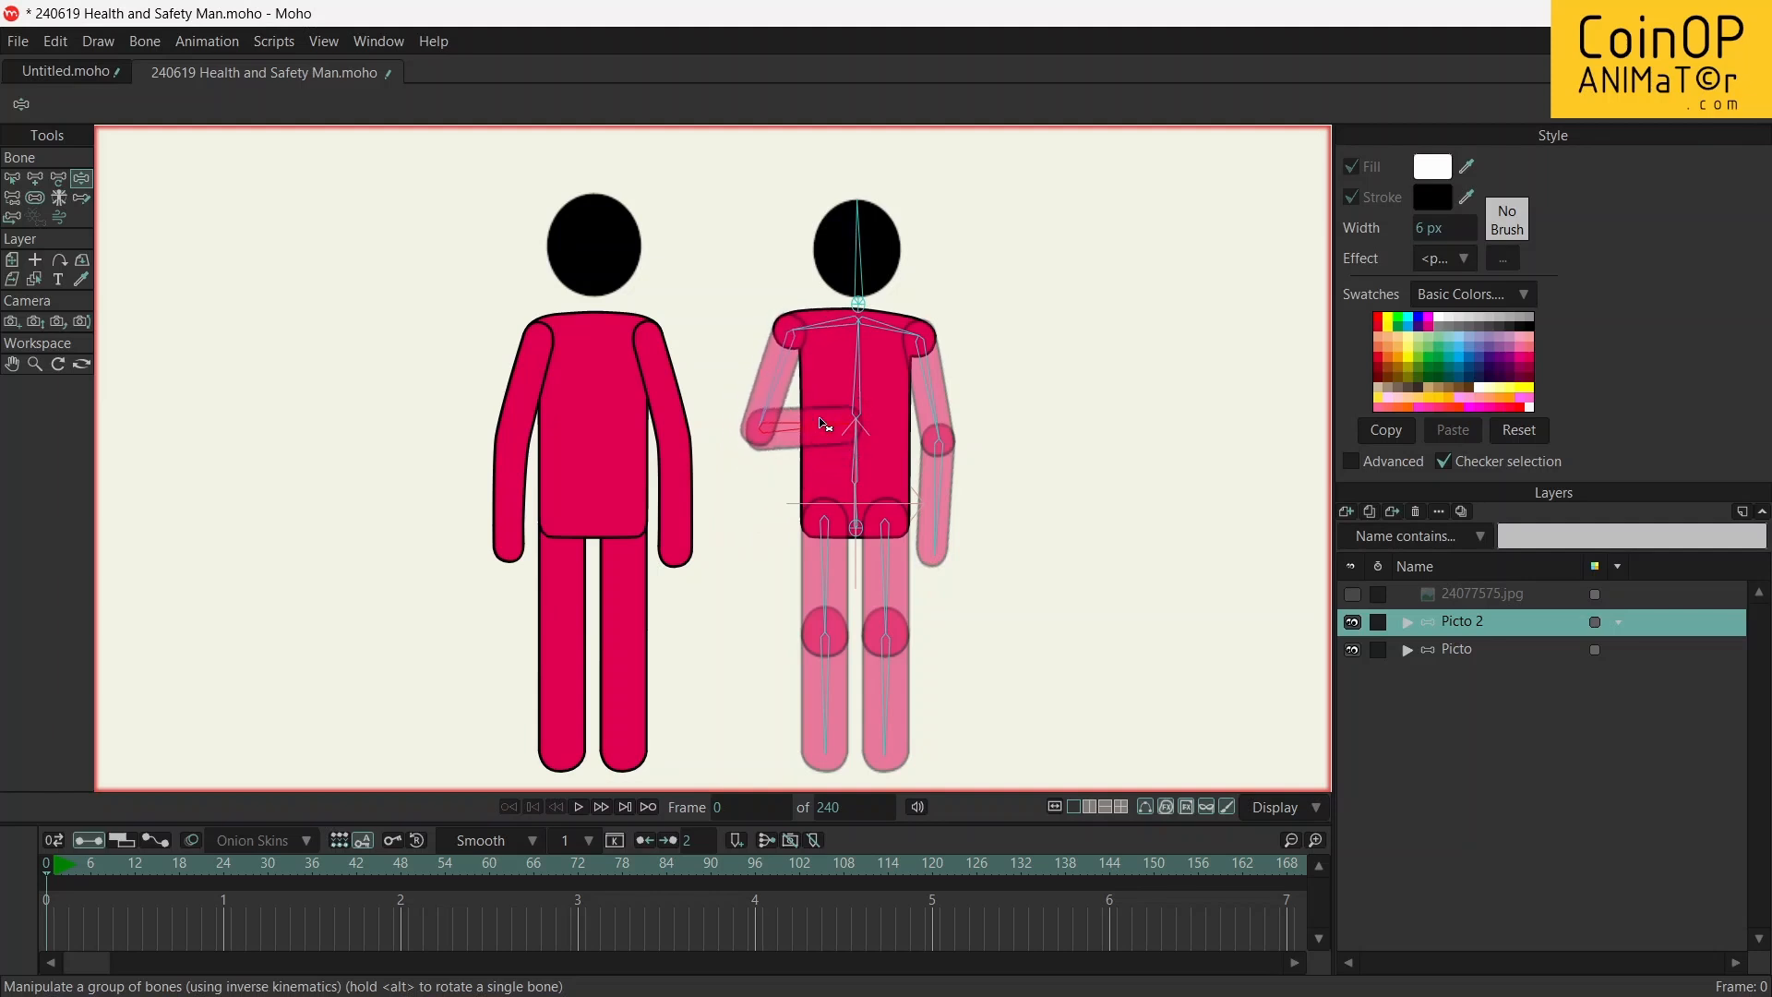
drag(781, 476, 834, 371)
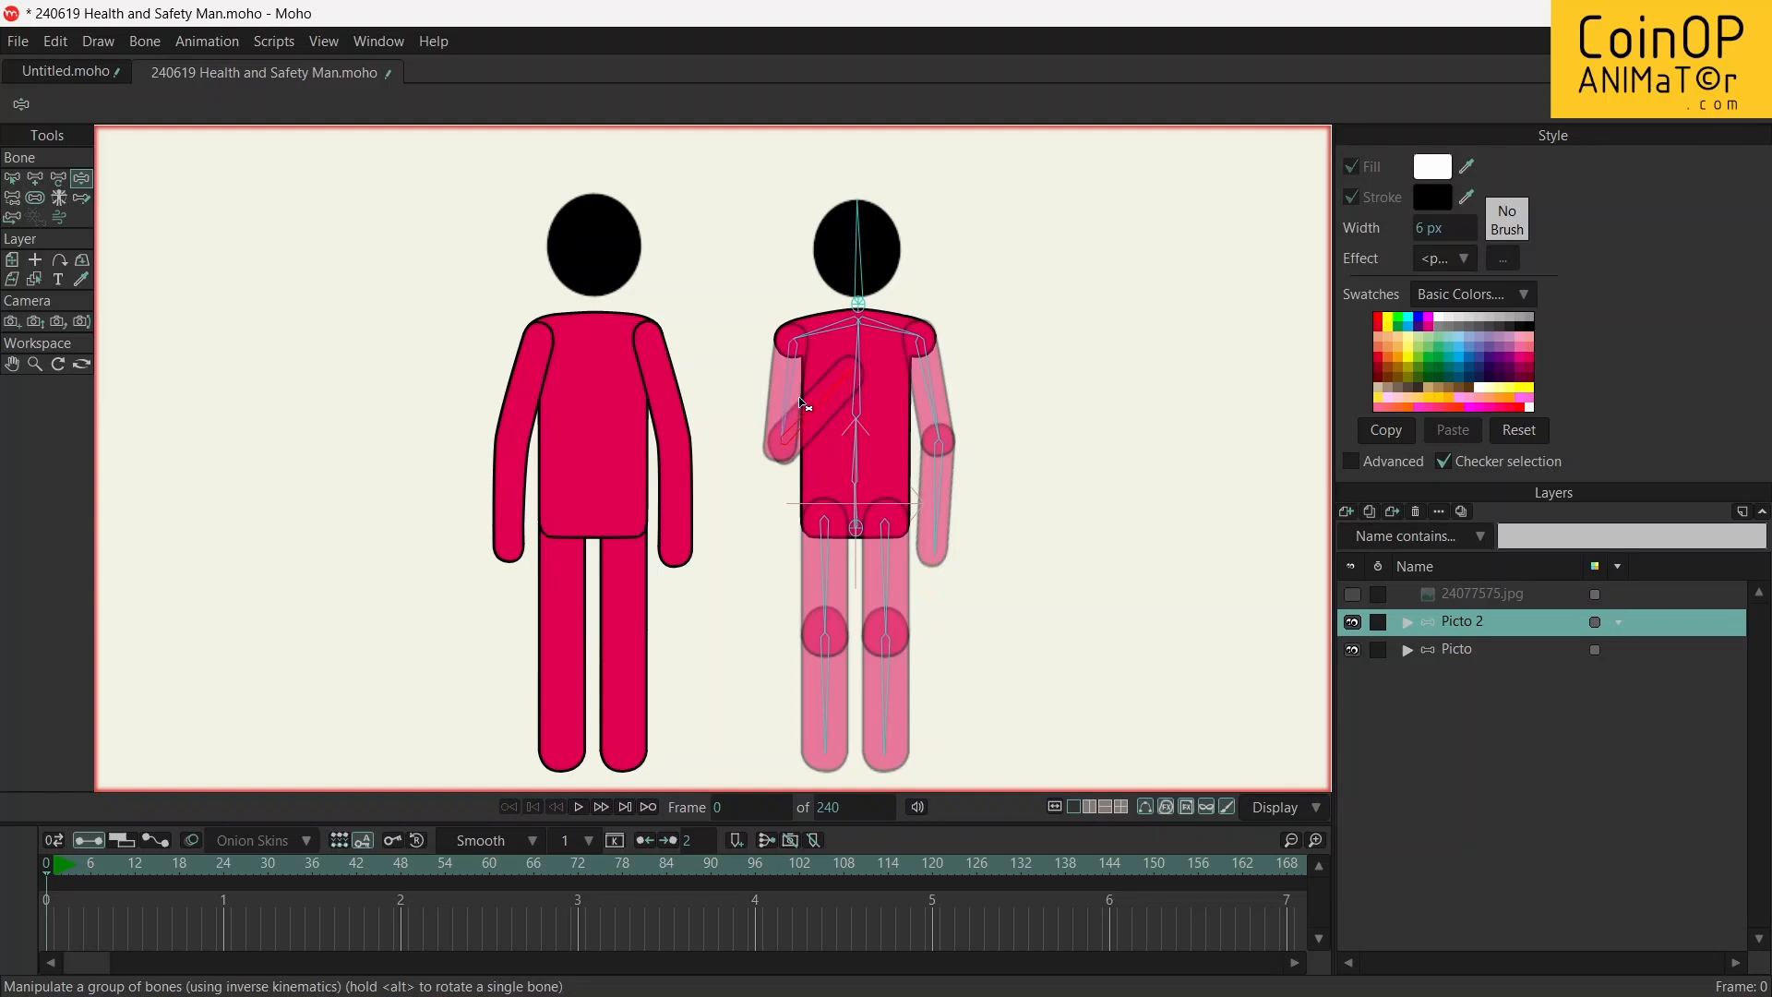
drag(829, 468, 848, 418)
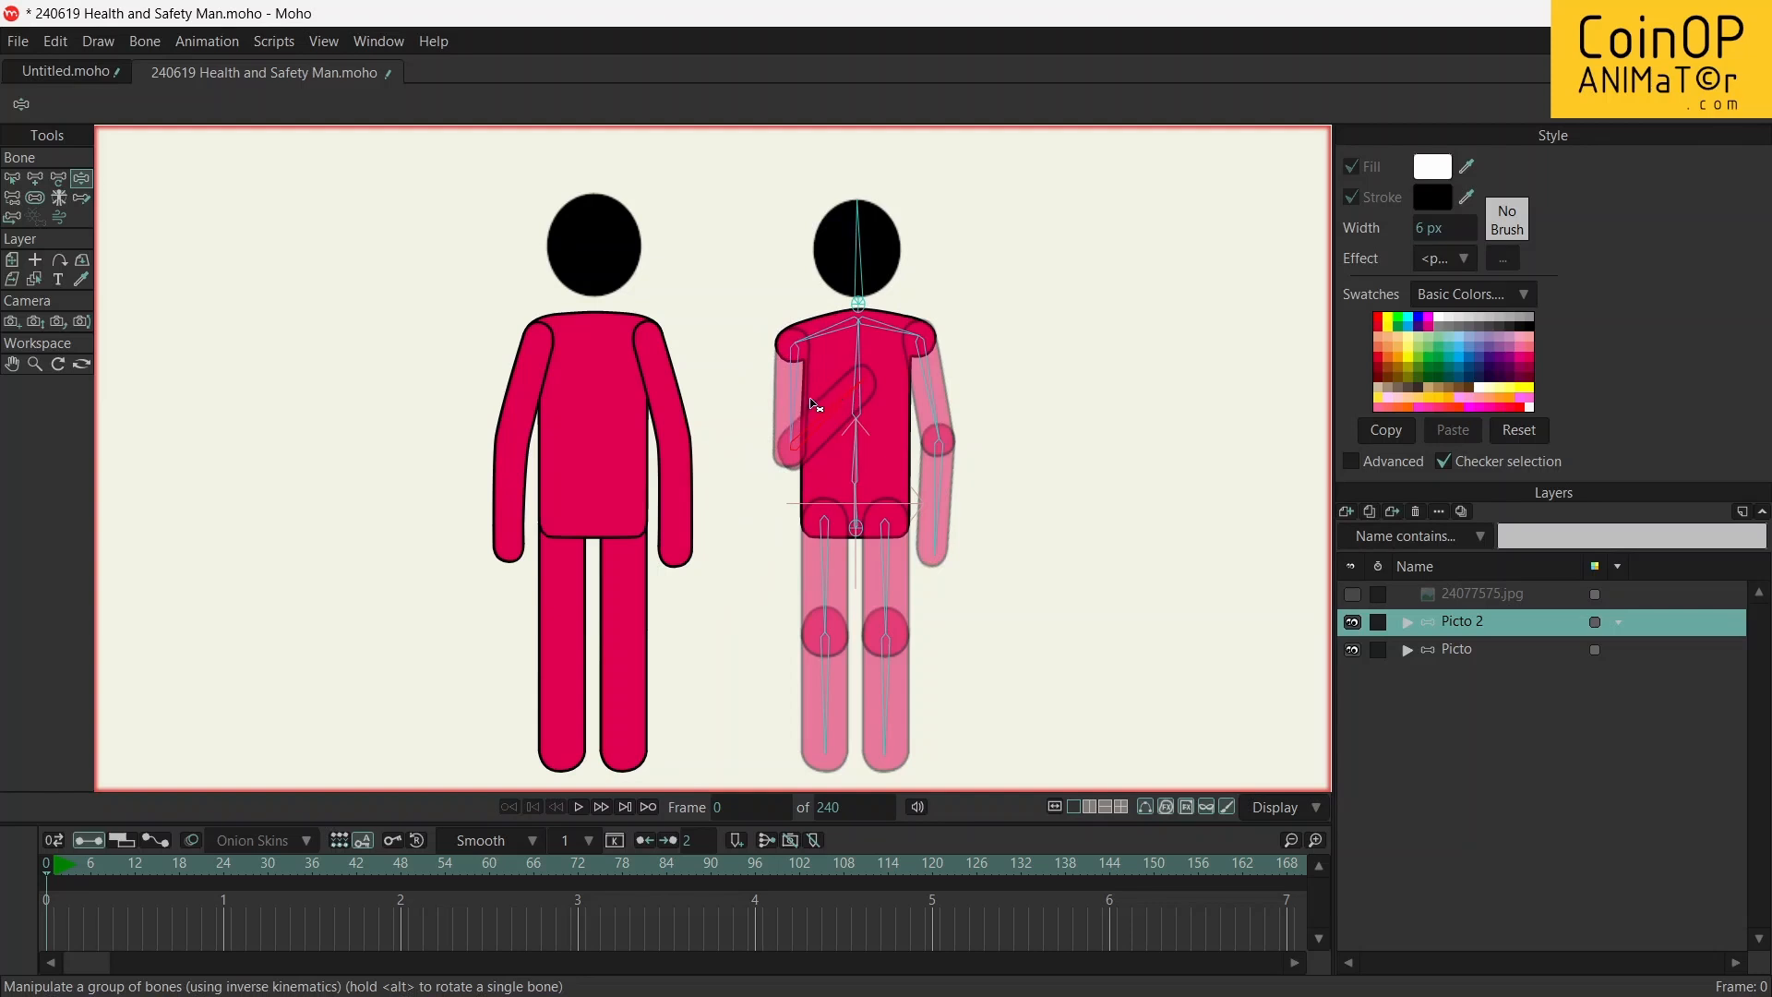
drag(856, 410, 849, 457)
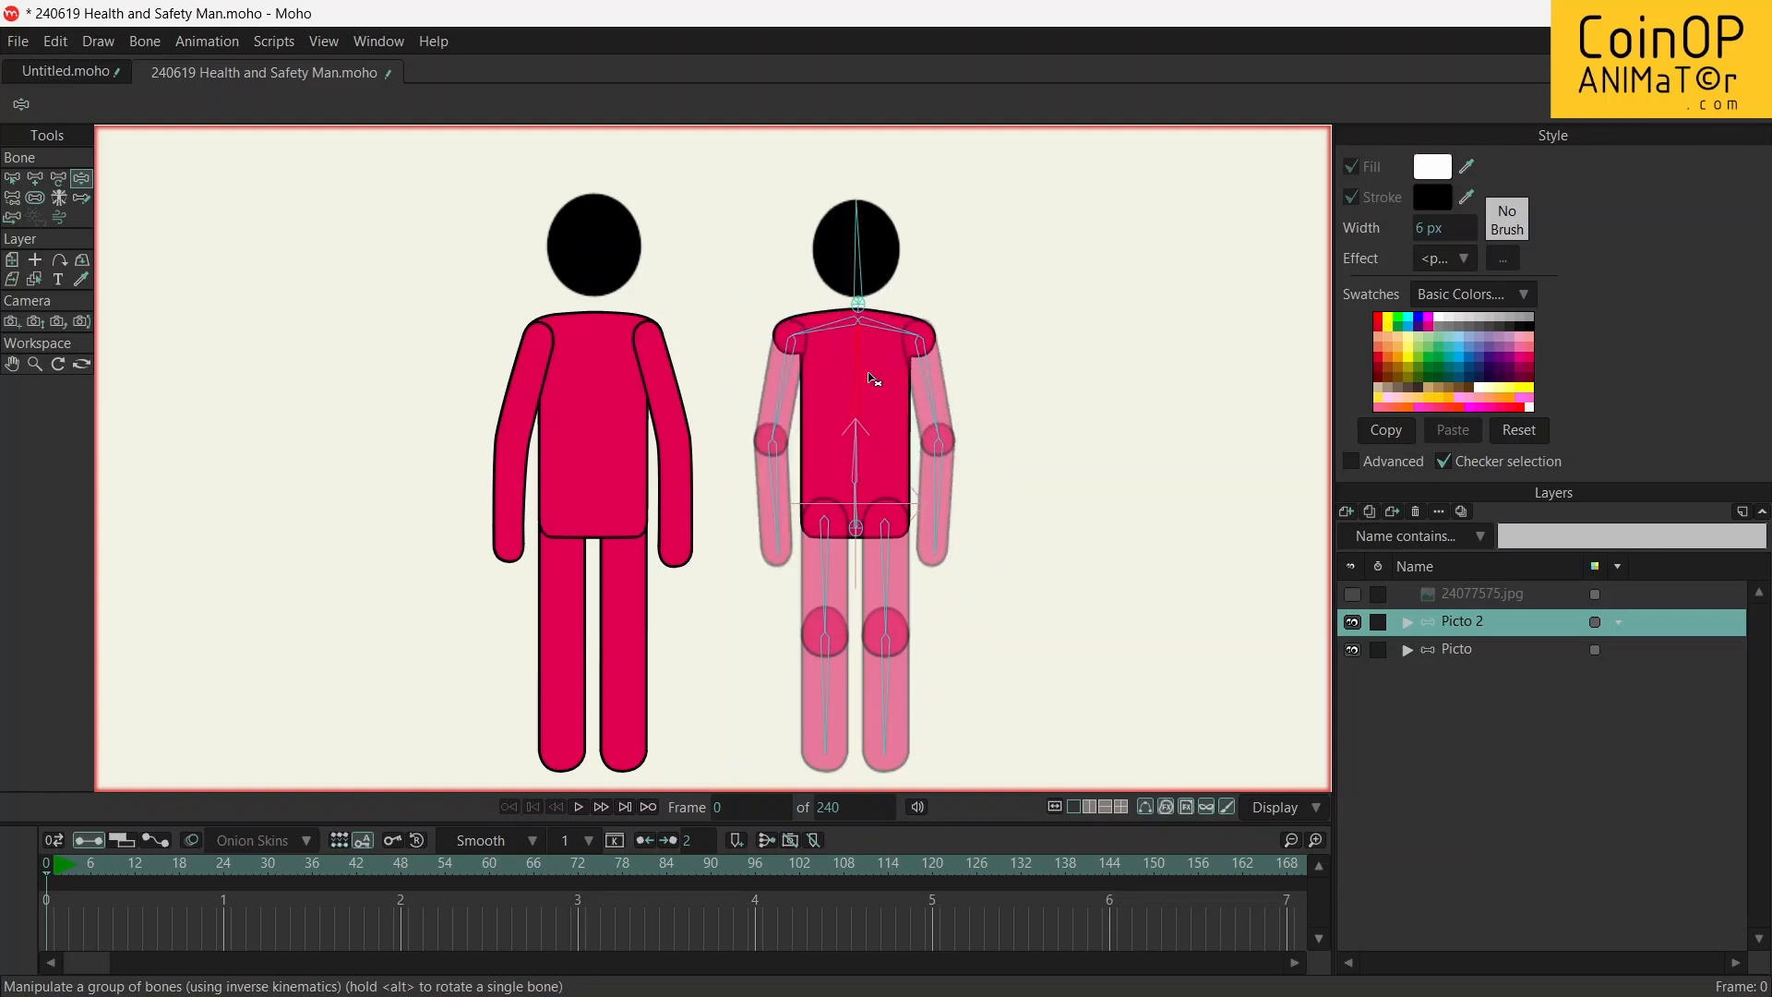
Lean Picto 2's body slightly toward Picto and lift both thighs outward with bent knees into a squat
drag(858, 499, 818, 633)
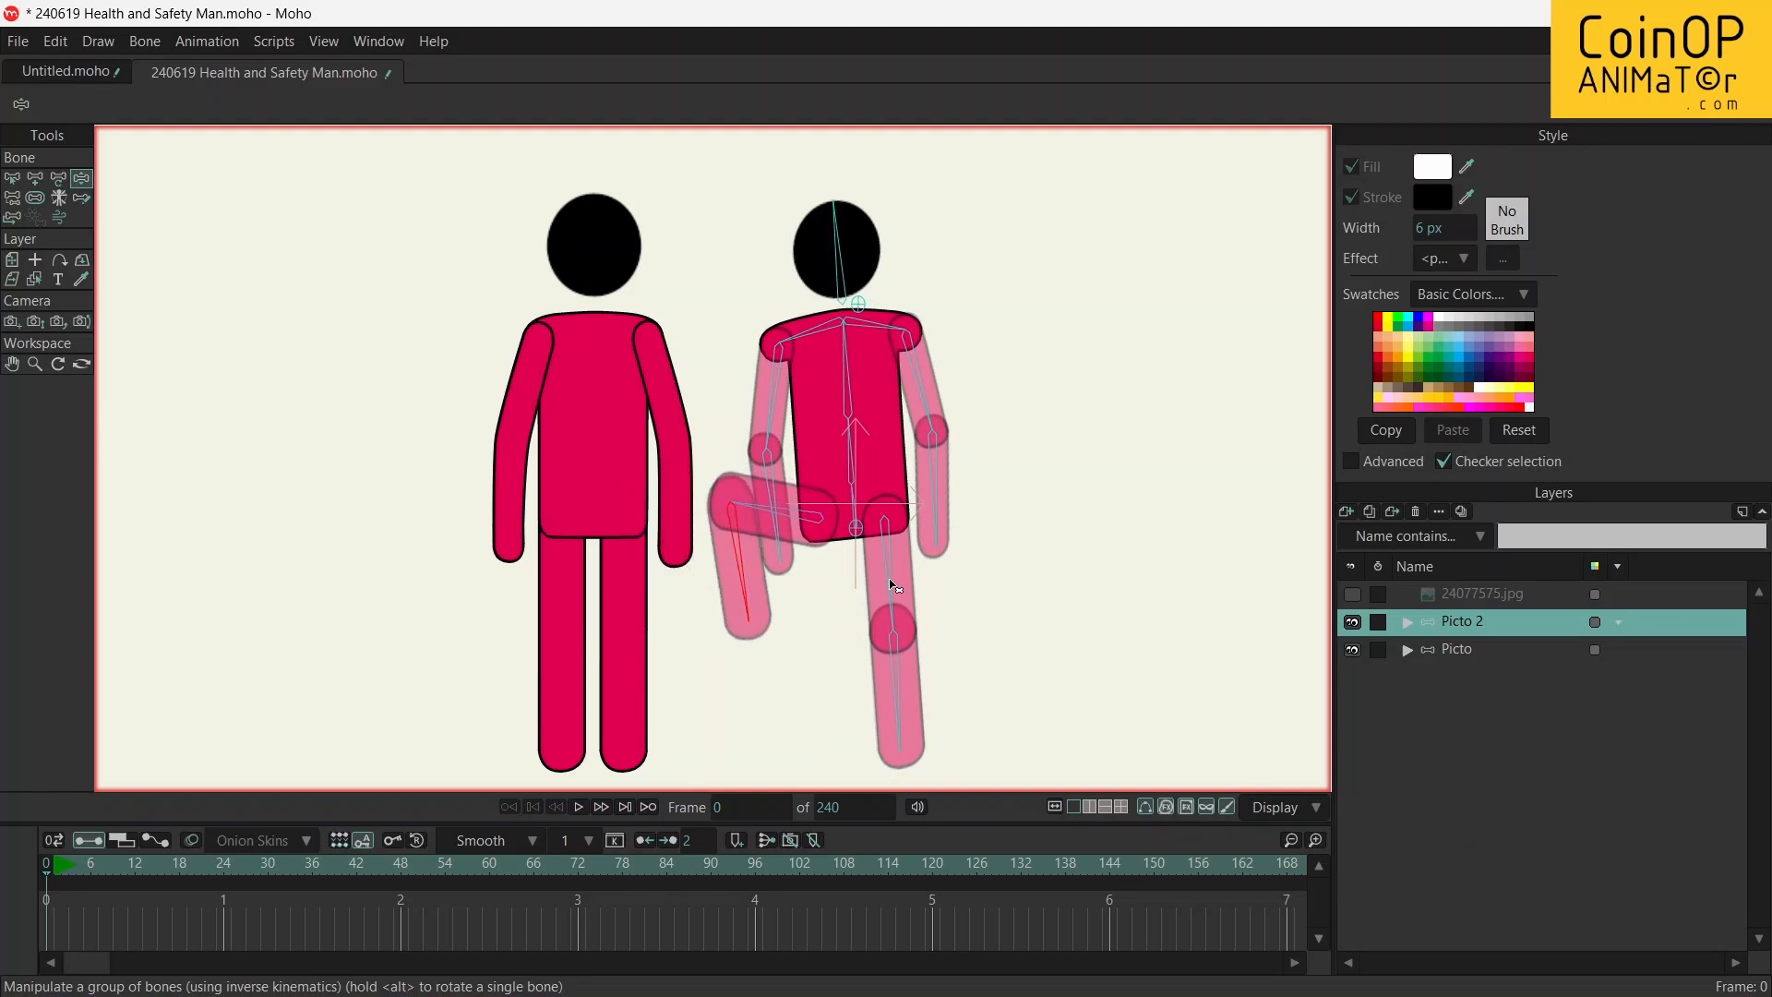
drag(892, 585, 936, 657)
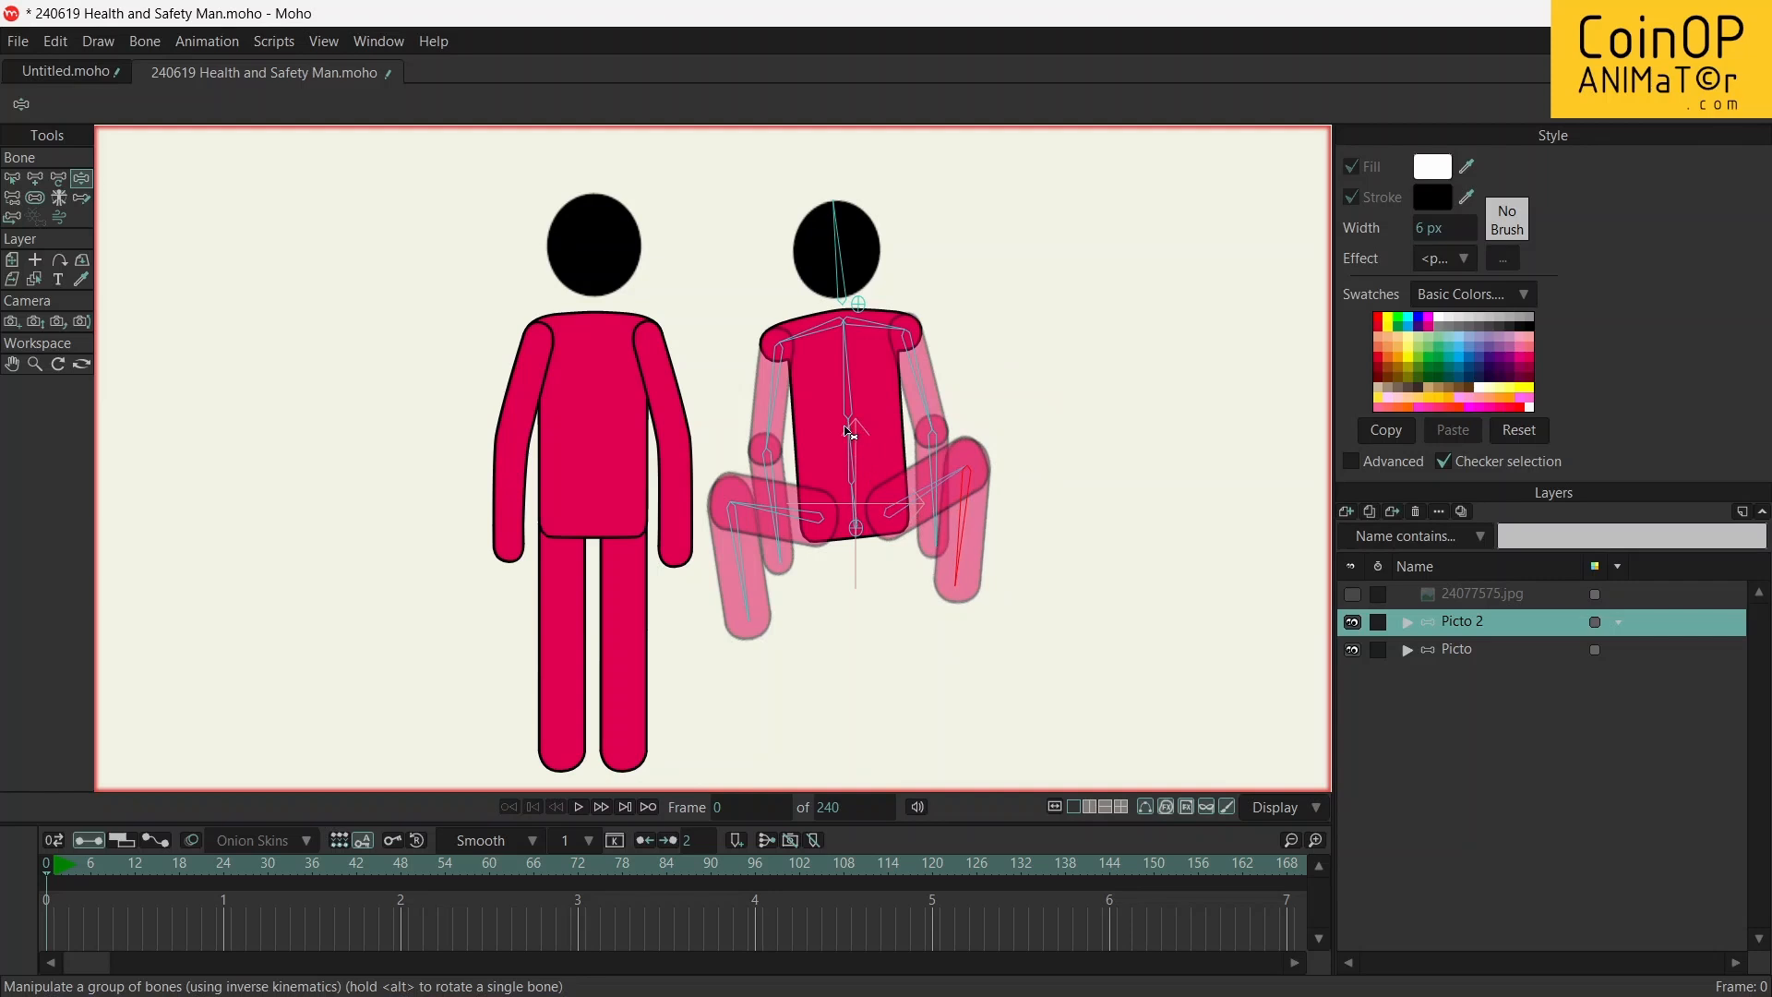
Bend both of Picto 2's arms so the forearms lie across the waist, and lower the raised knee farther from Picto
drag(767, 430, 728, 411)
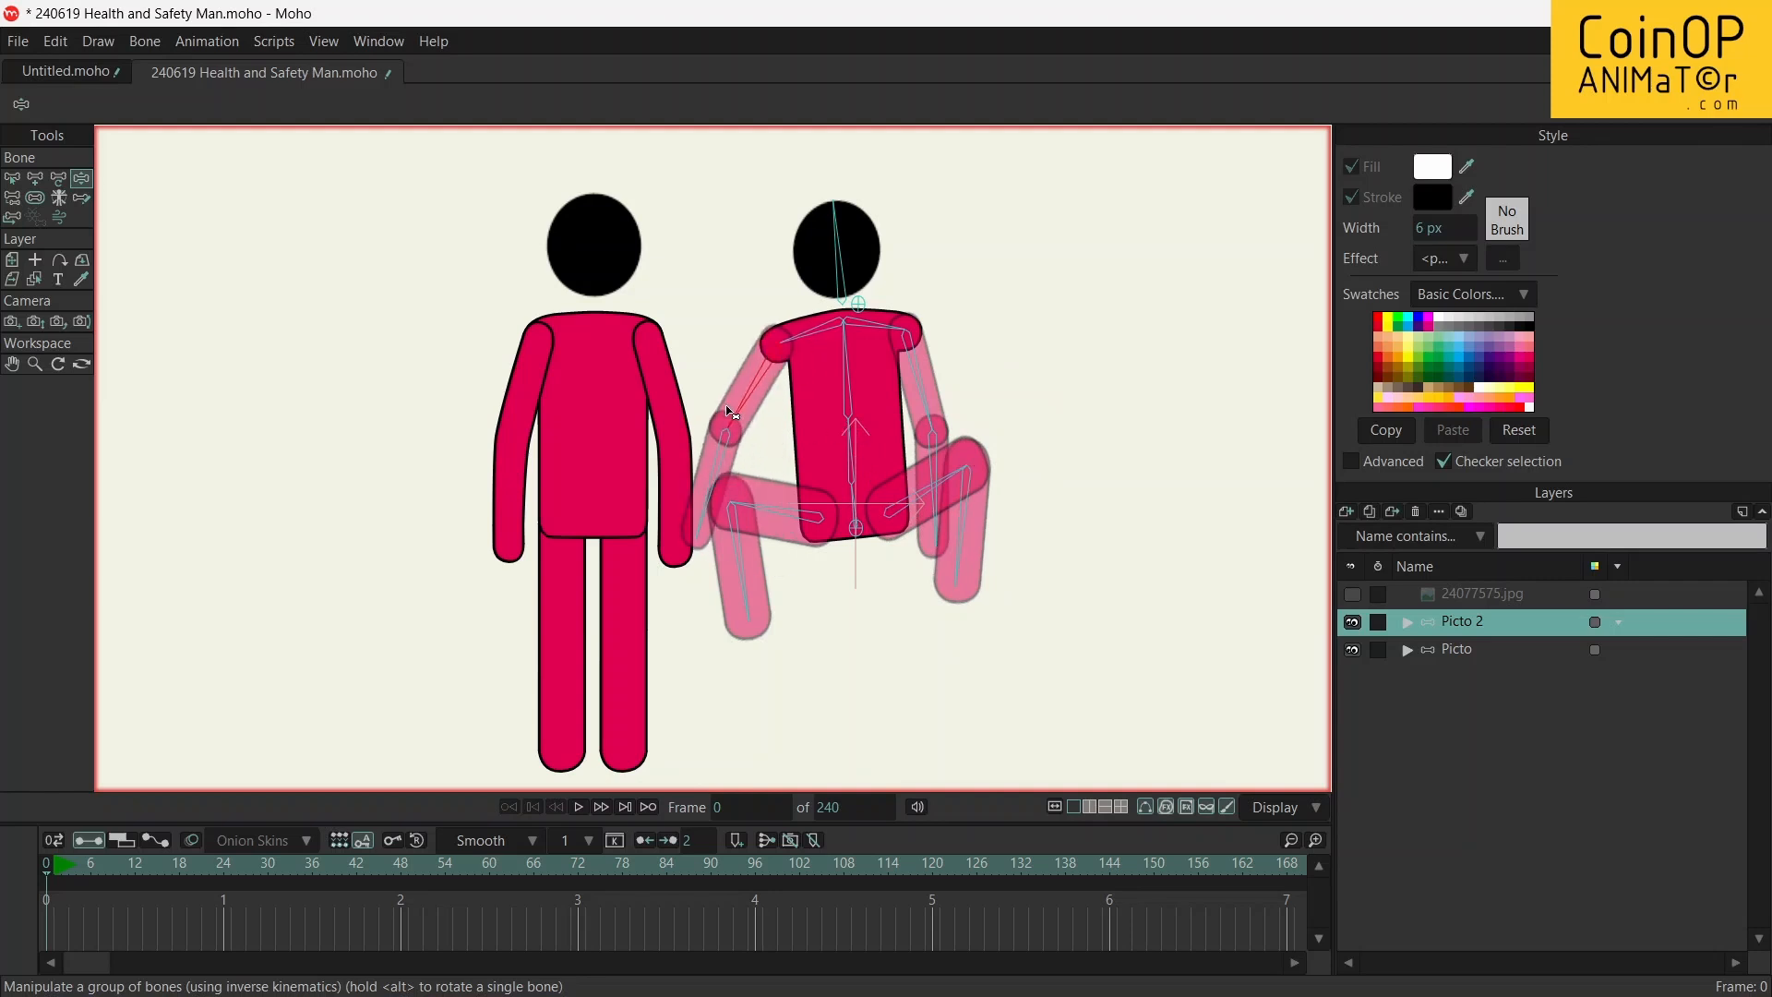
drag(718, 477, 843, 454)
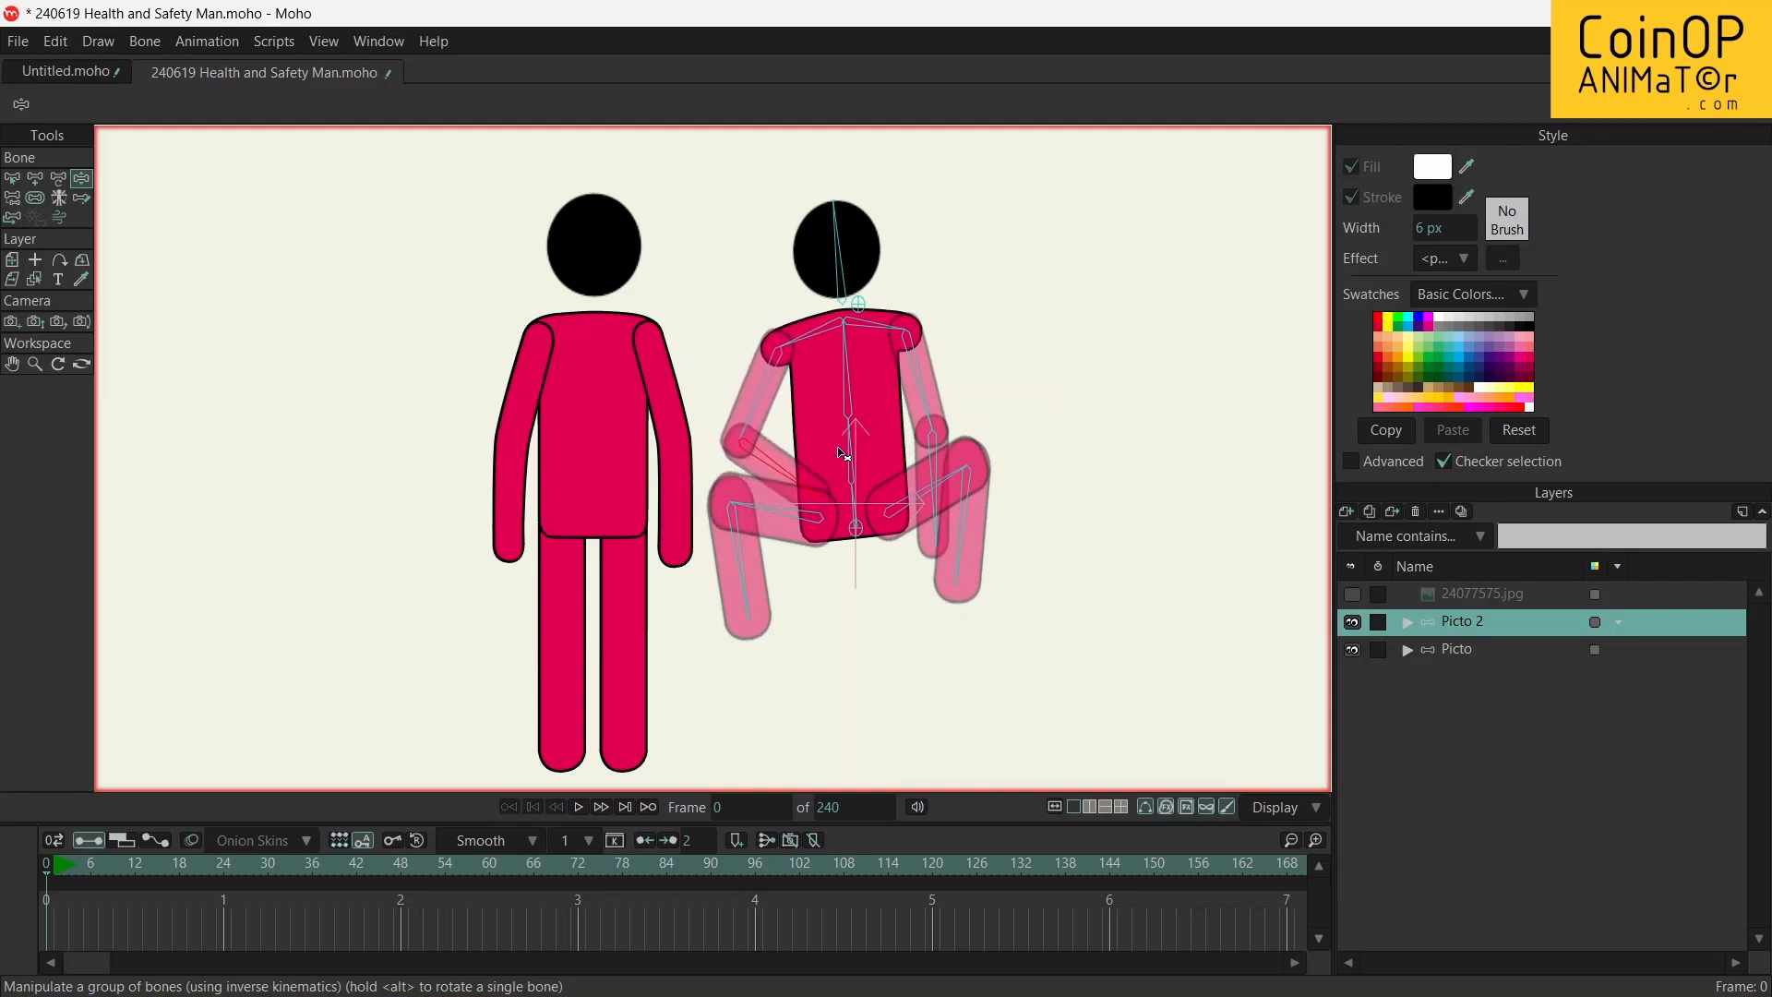
drag(932, 388, 969, 348)
drag(1013, 429, 872, 487)
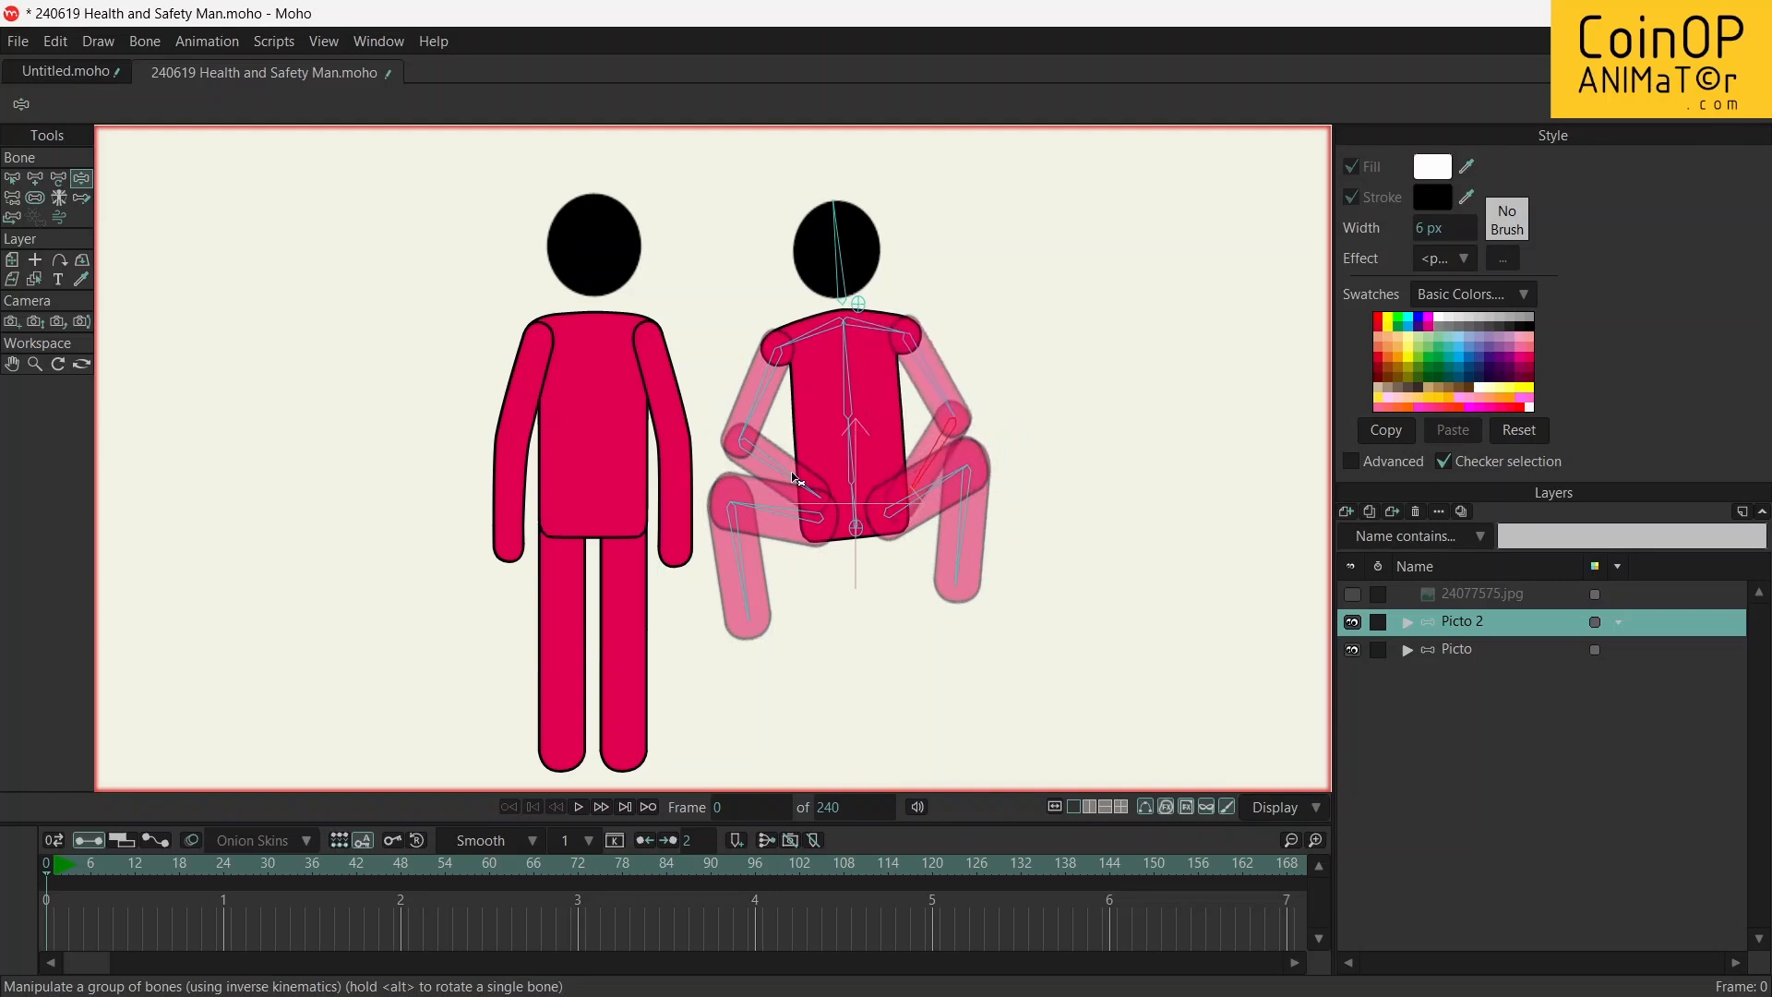
drag(796, 479, 834, 427)
drag(924, 473, 802, 479)
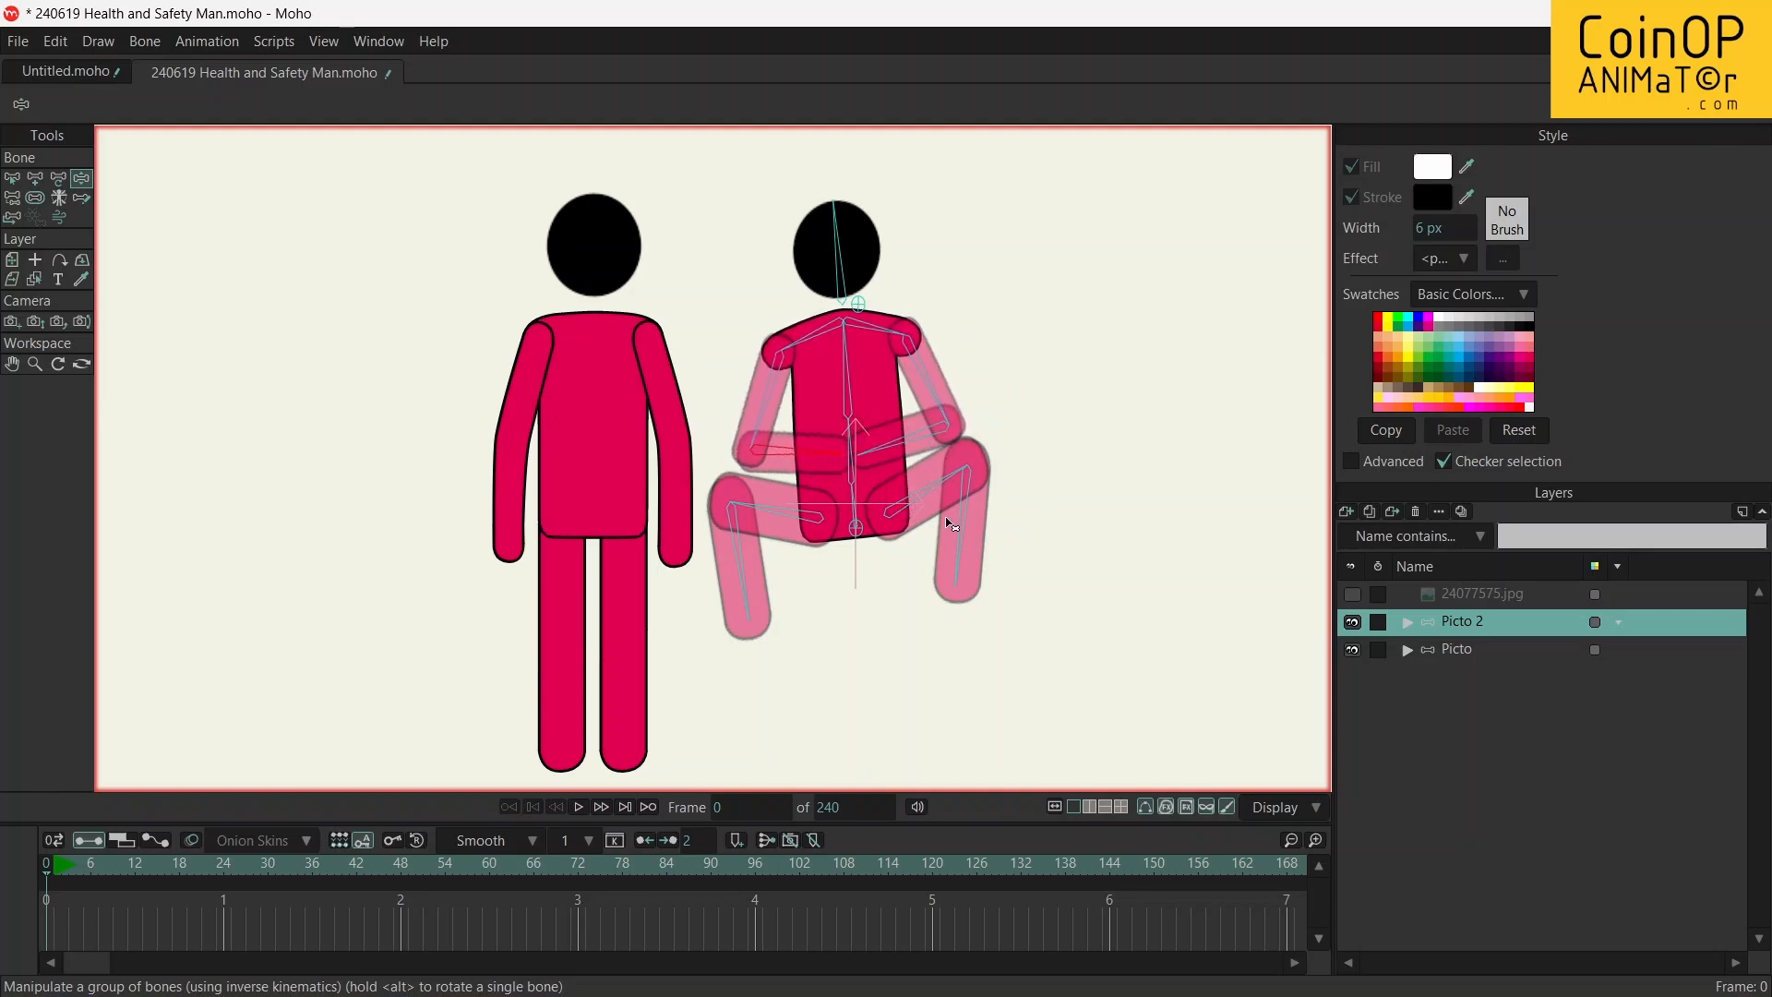
drag(959, 532, 983, 560)
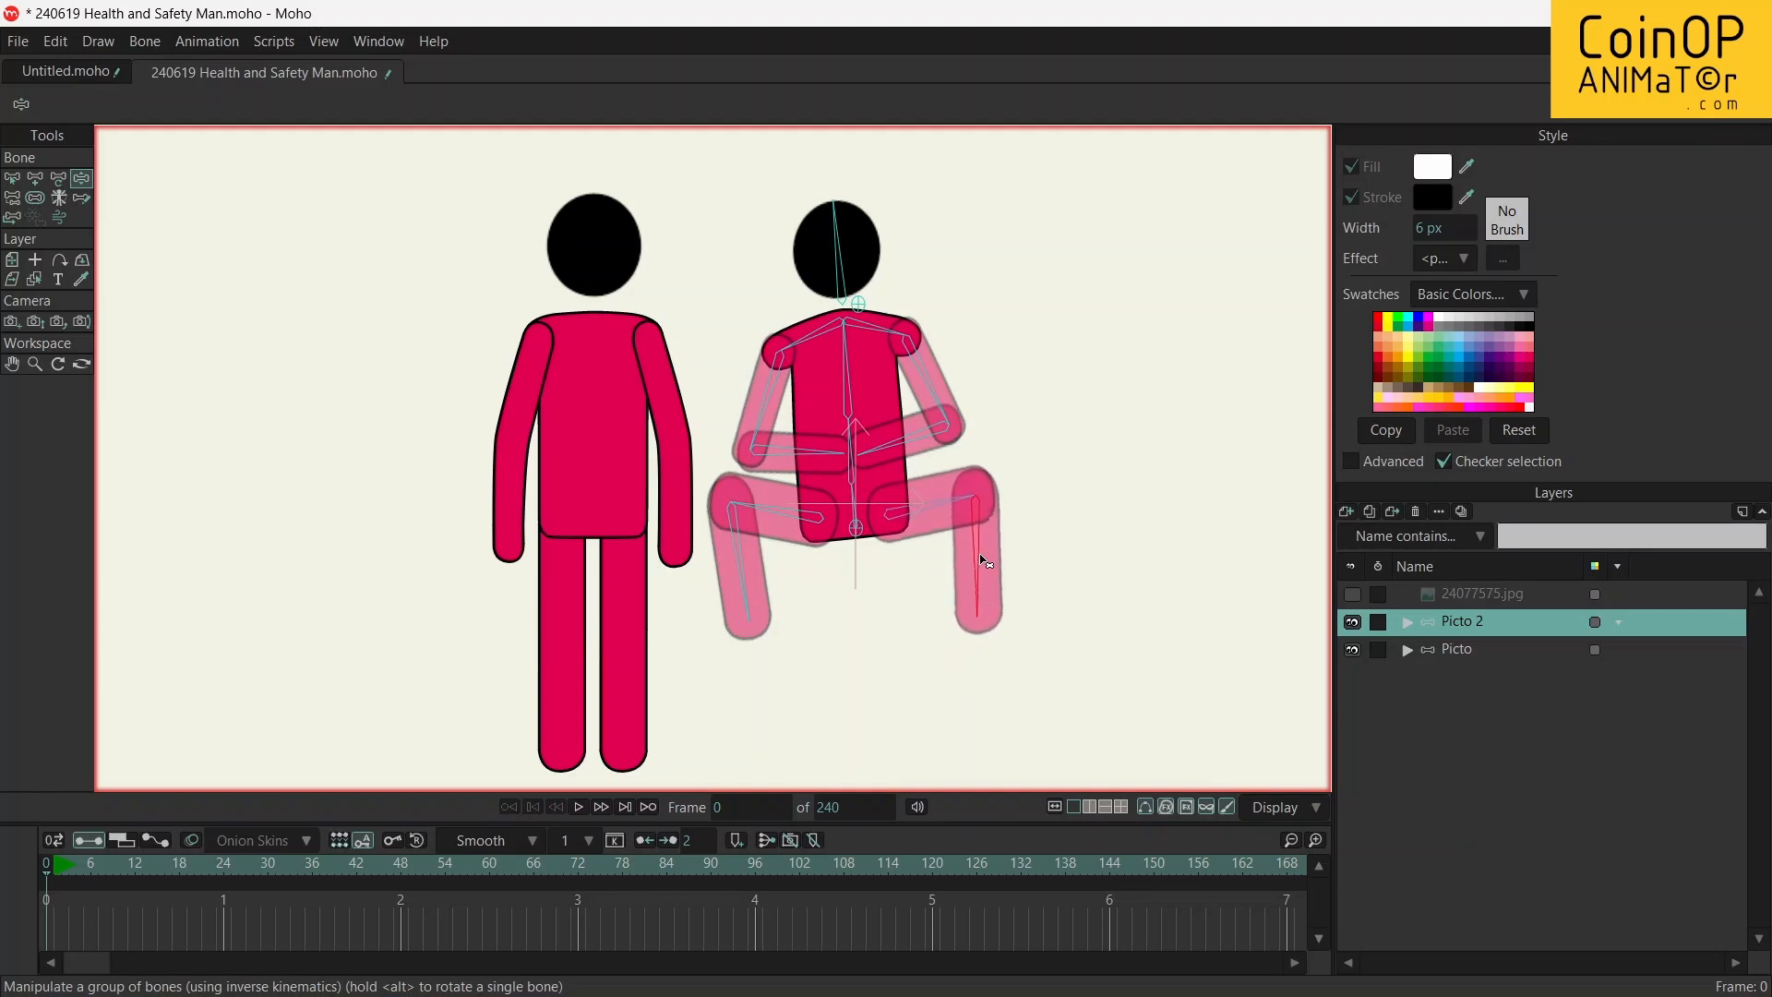
Swing Picto 2's lower leg nearer Picto slightly inward and adjust the lower torso bone to refine the squat
drag(794, 535, 785, 519)
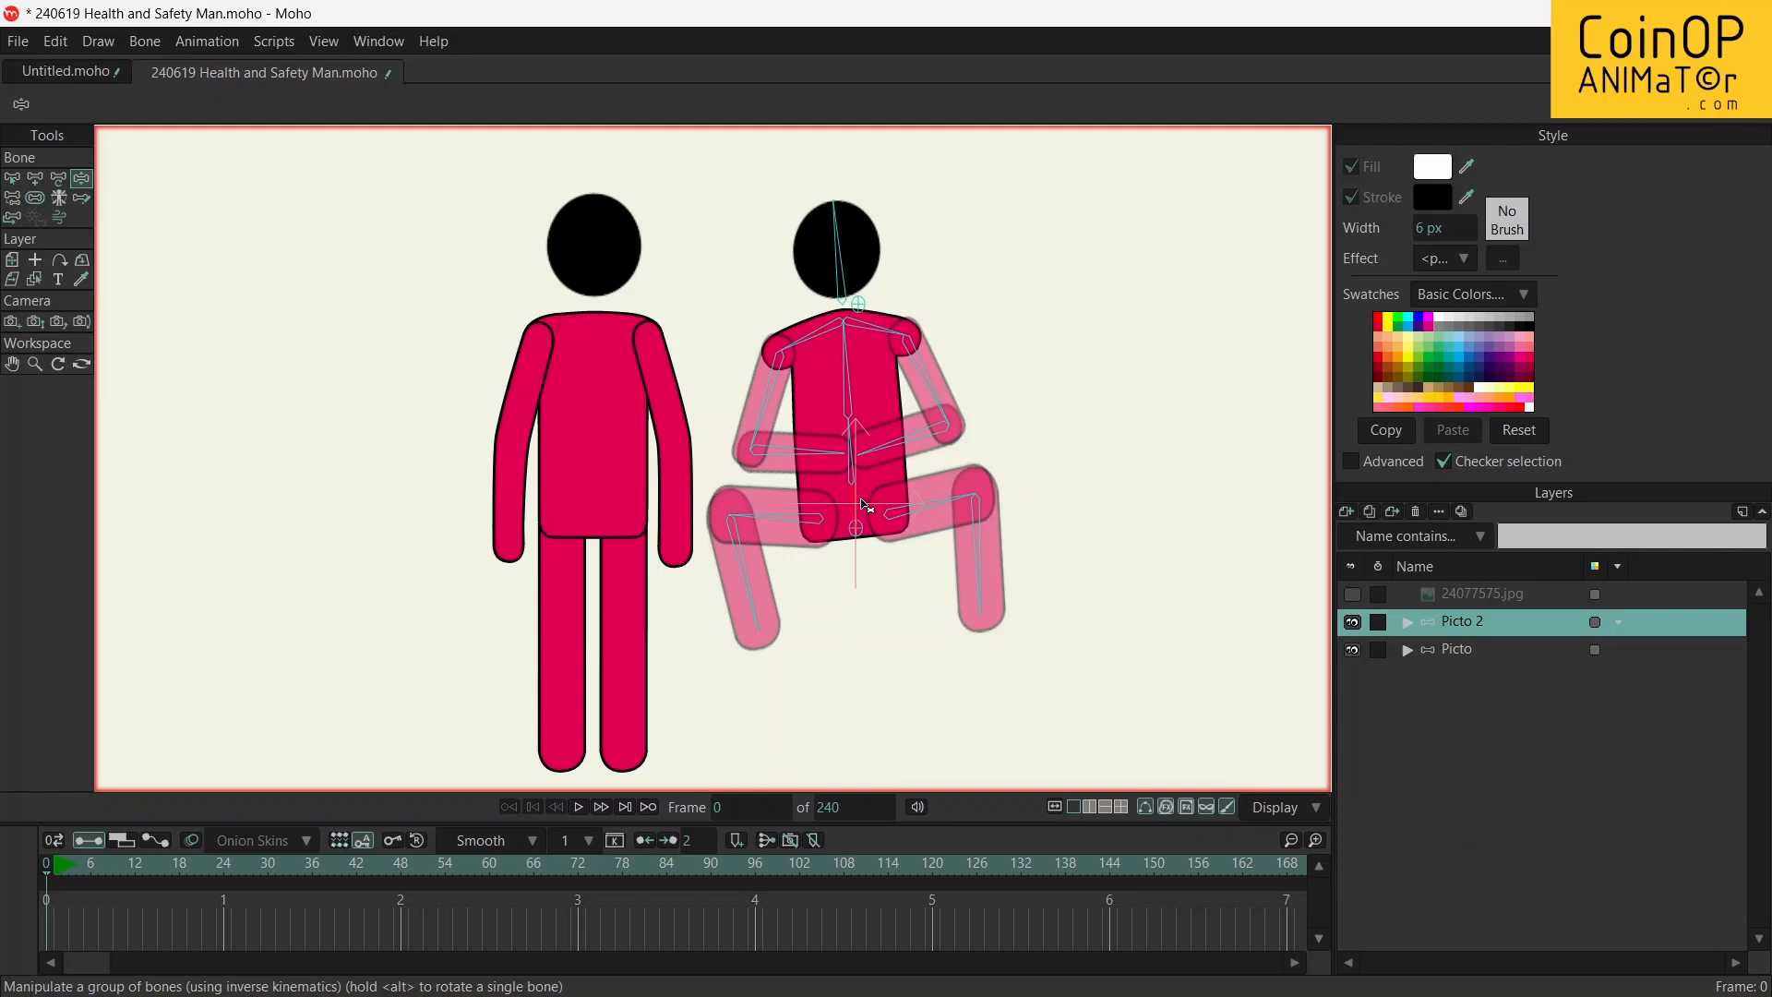
mouse_move(861, 504)
mouse_down()
mouse_move(887, 494)
mouse_move(845, 494)
mouse_move(877, 480)
mouse_move(860, 473)
mouse_up()
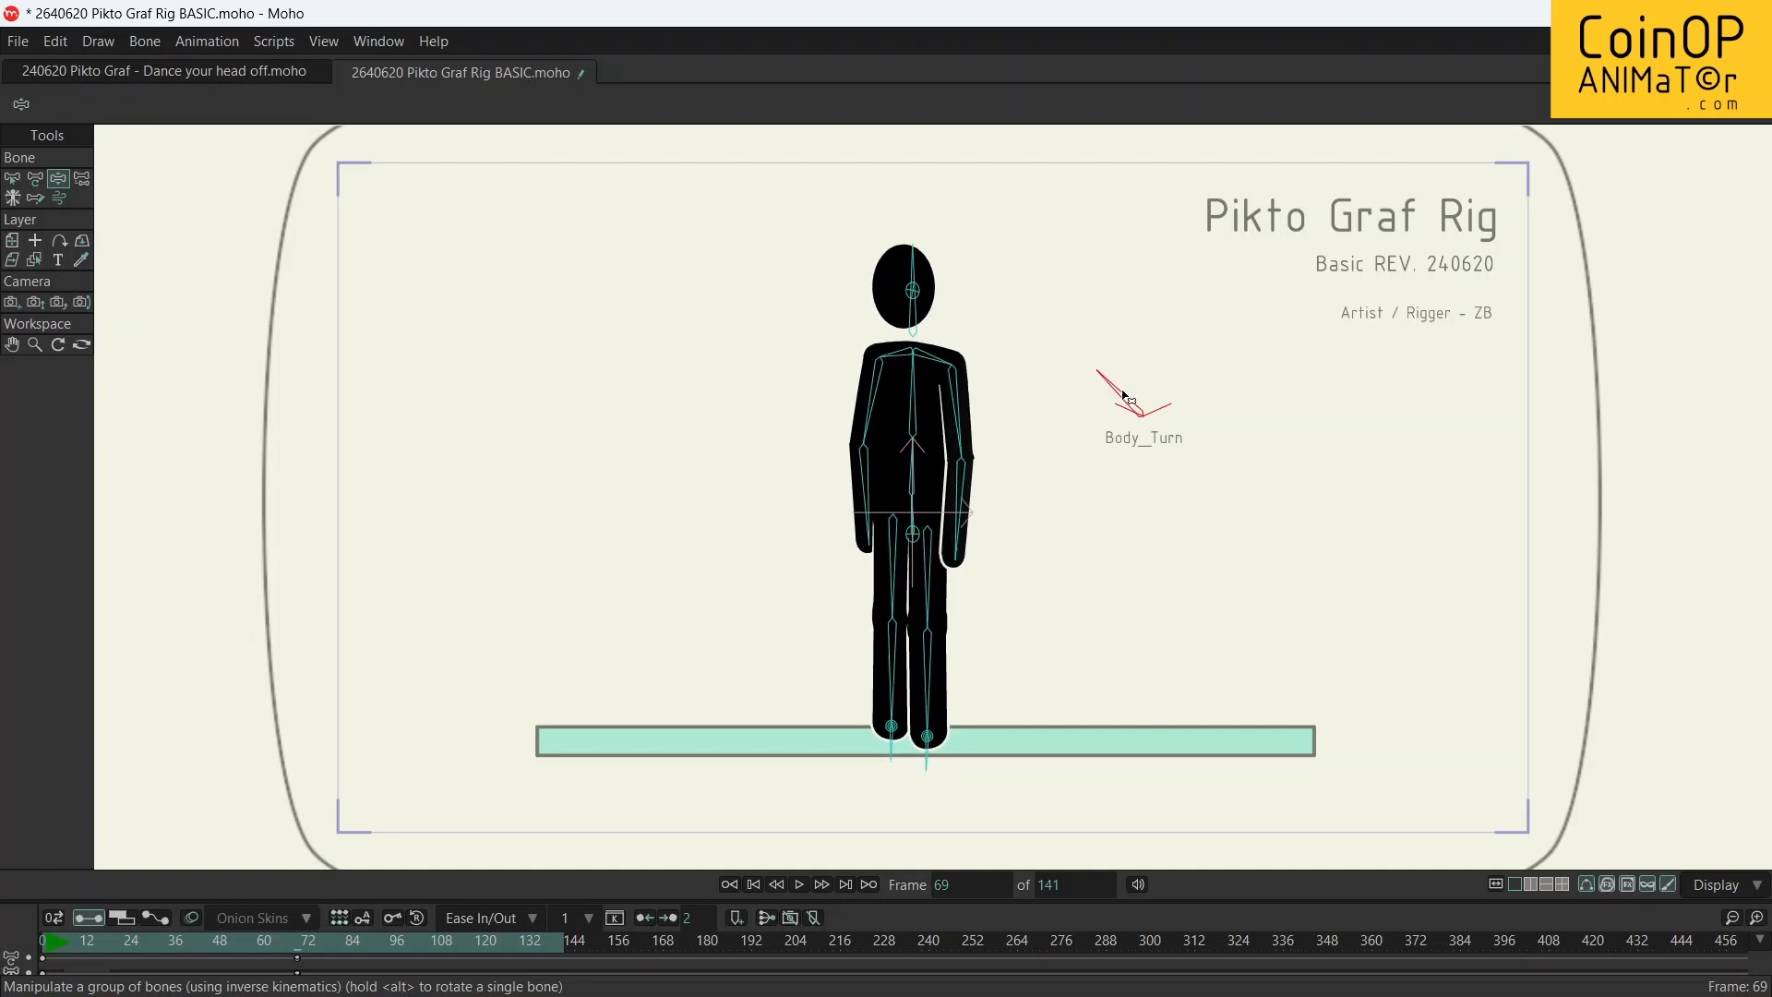
Turn the Pikto Graf figure almost front-facing with Body_Turn and lower its hips into a bent-knee stance with the feet slightly wider apart
drag(1185, 406, 1142, 406)
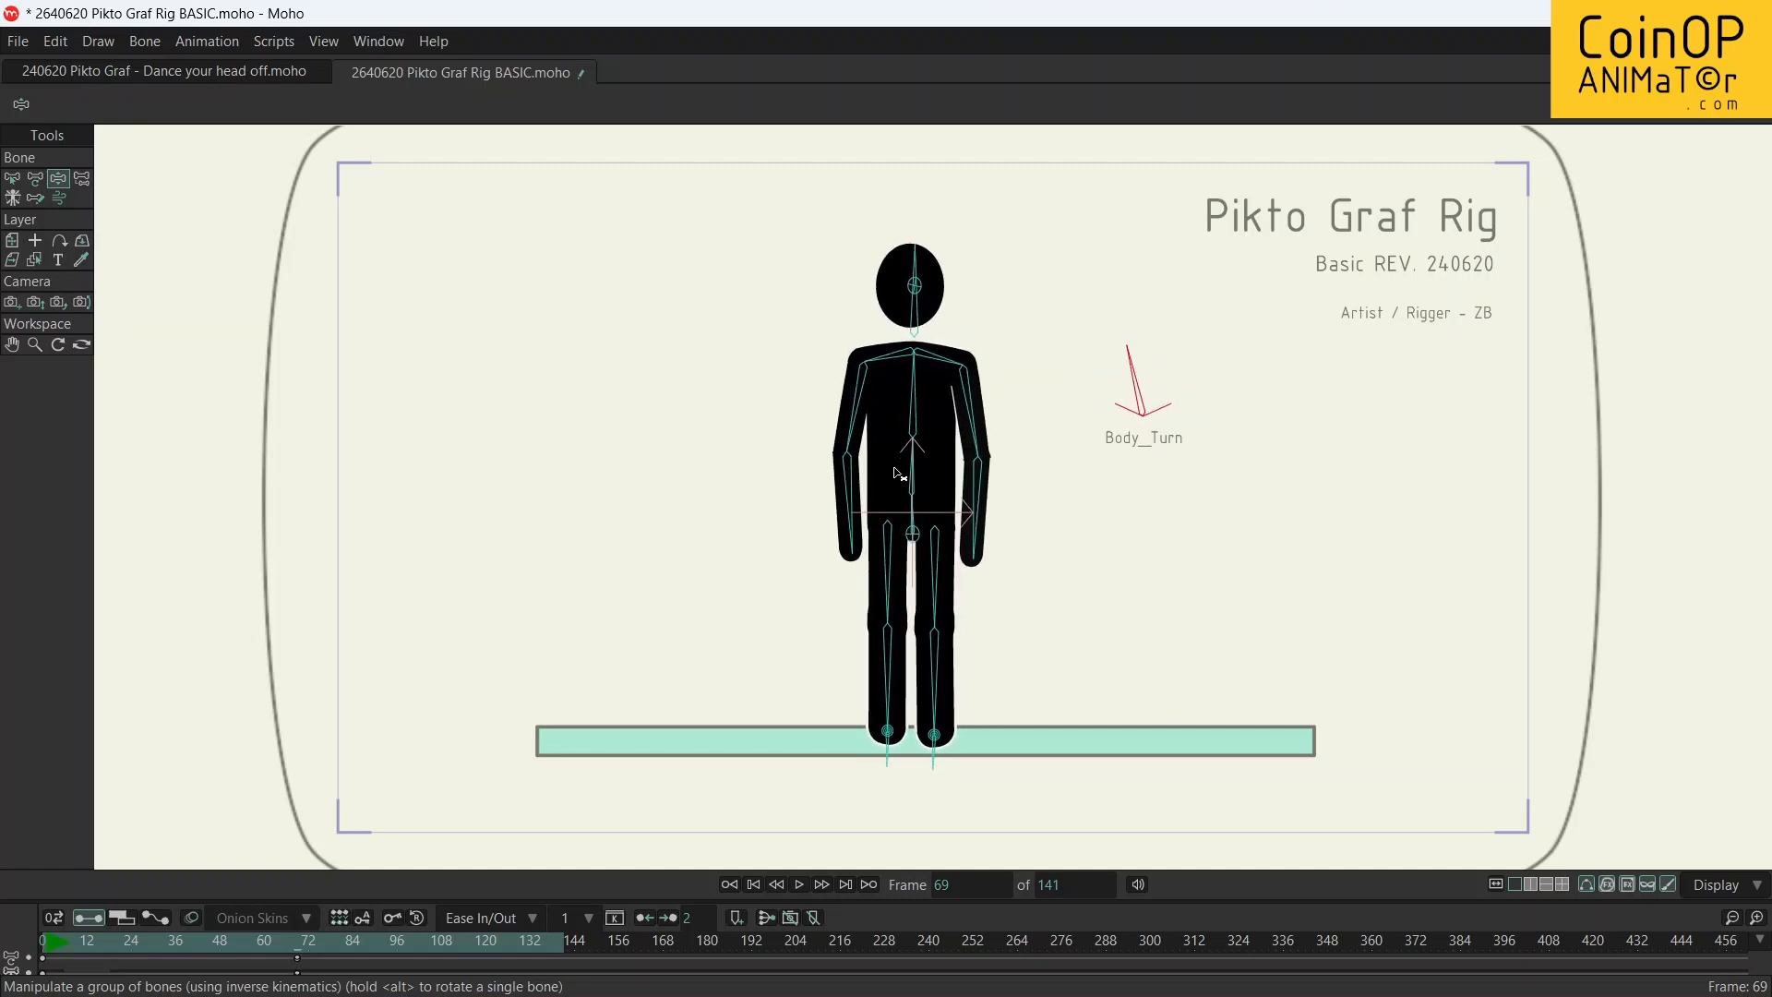
drag(920, 539, 916, 656)
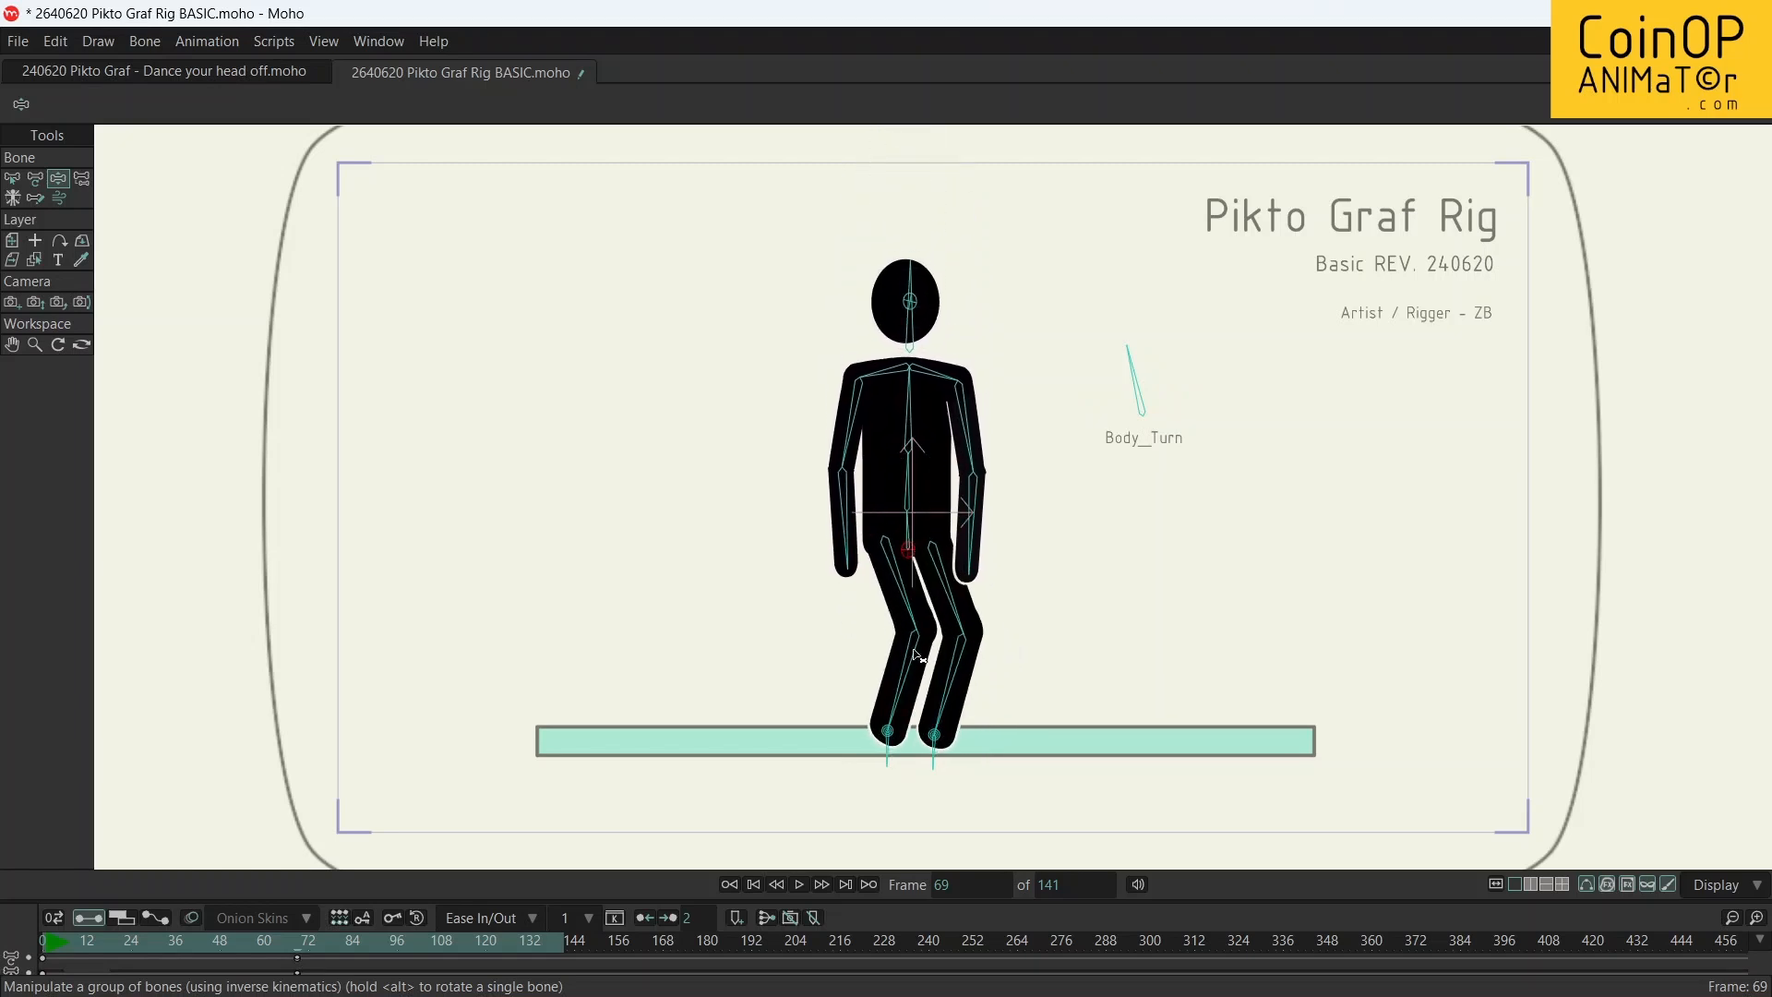
mouse_move(889, 734)
mouse_down()
mouse_move(803, 704)
mouse_move(752, 507)
mouse_move(862, 735)
mouse_move(875, 730)
mouse_up()
Bend the forearm nearer Body_Turn outward, raise the opposite arm sideways, and lean the upper torso toward the raised arm
click(976, 554)
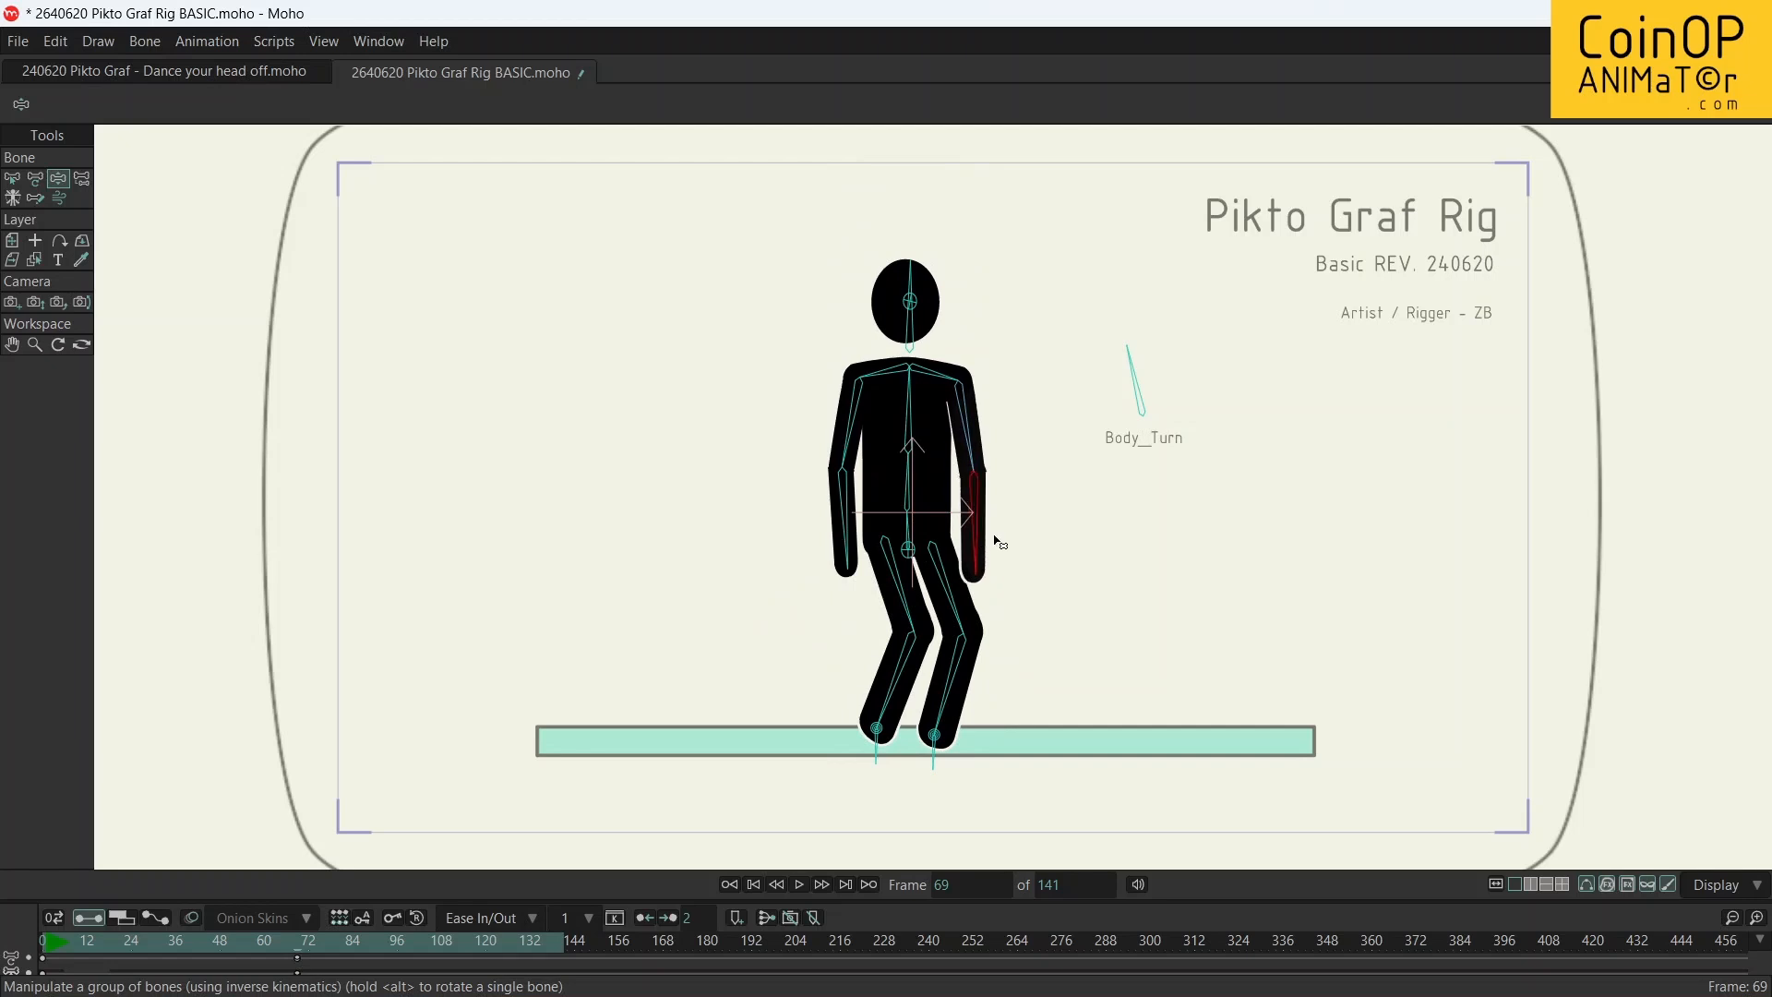
drag(995, 542, 1042, 395)
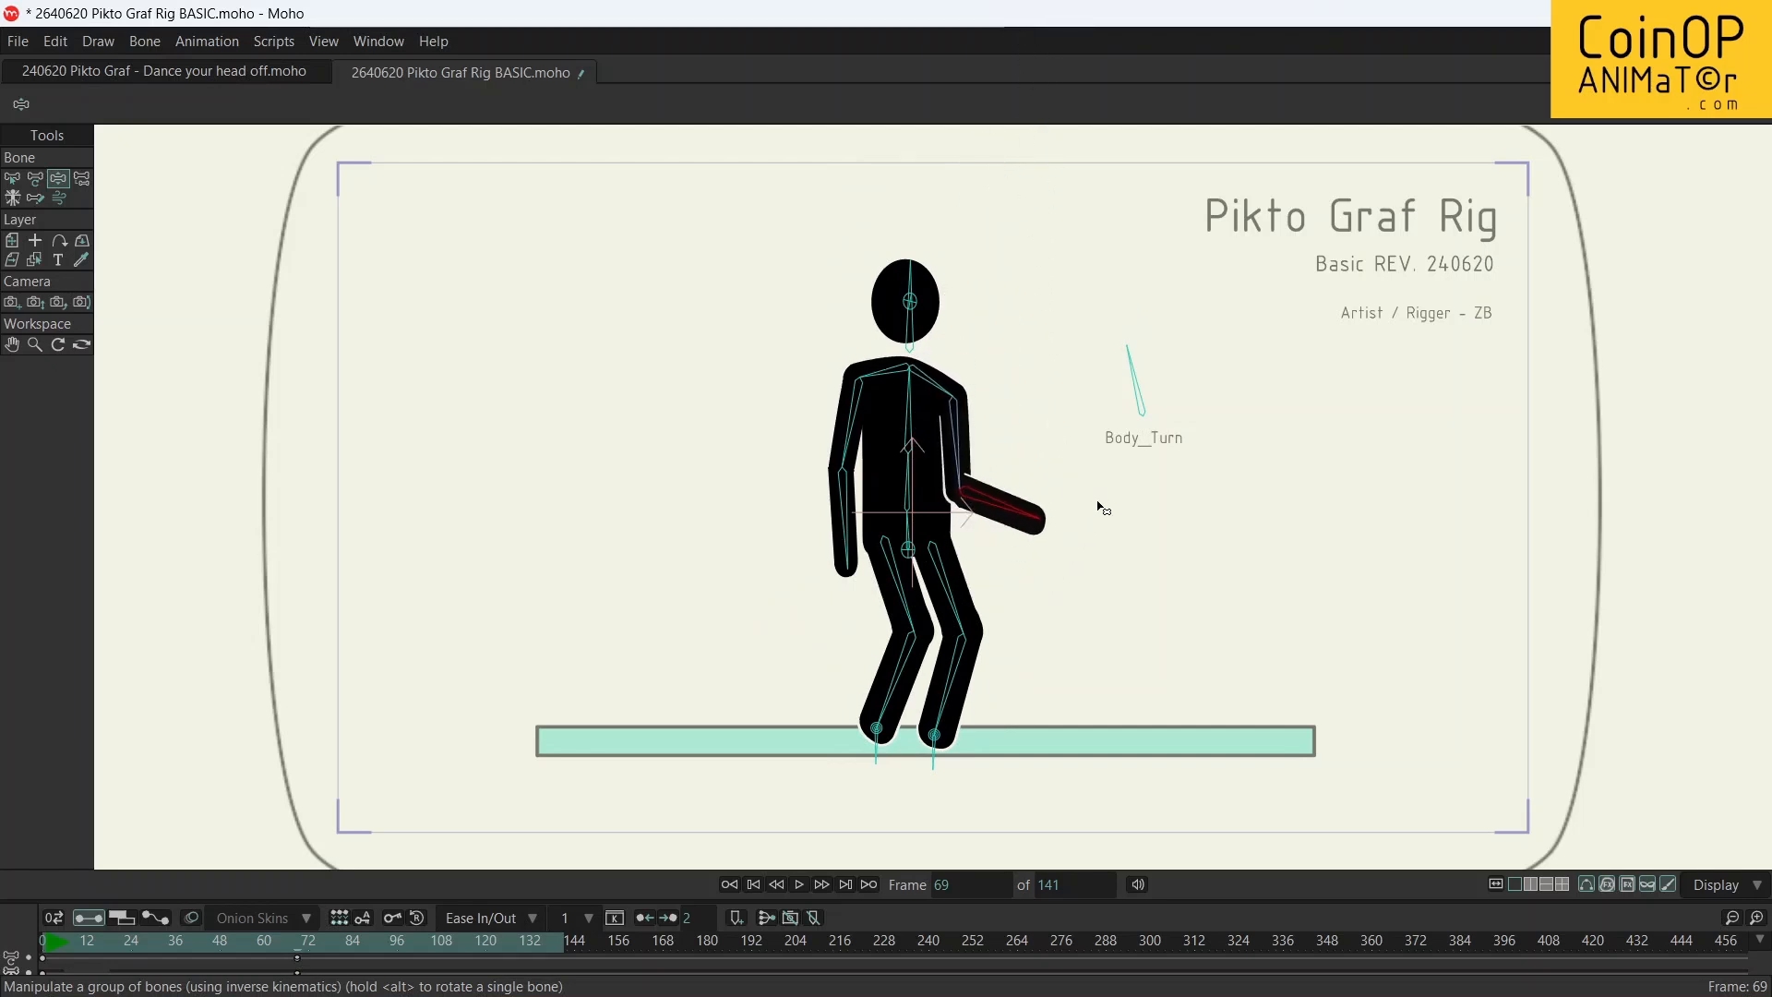
drag(850, 444, 751, 414)
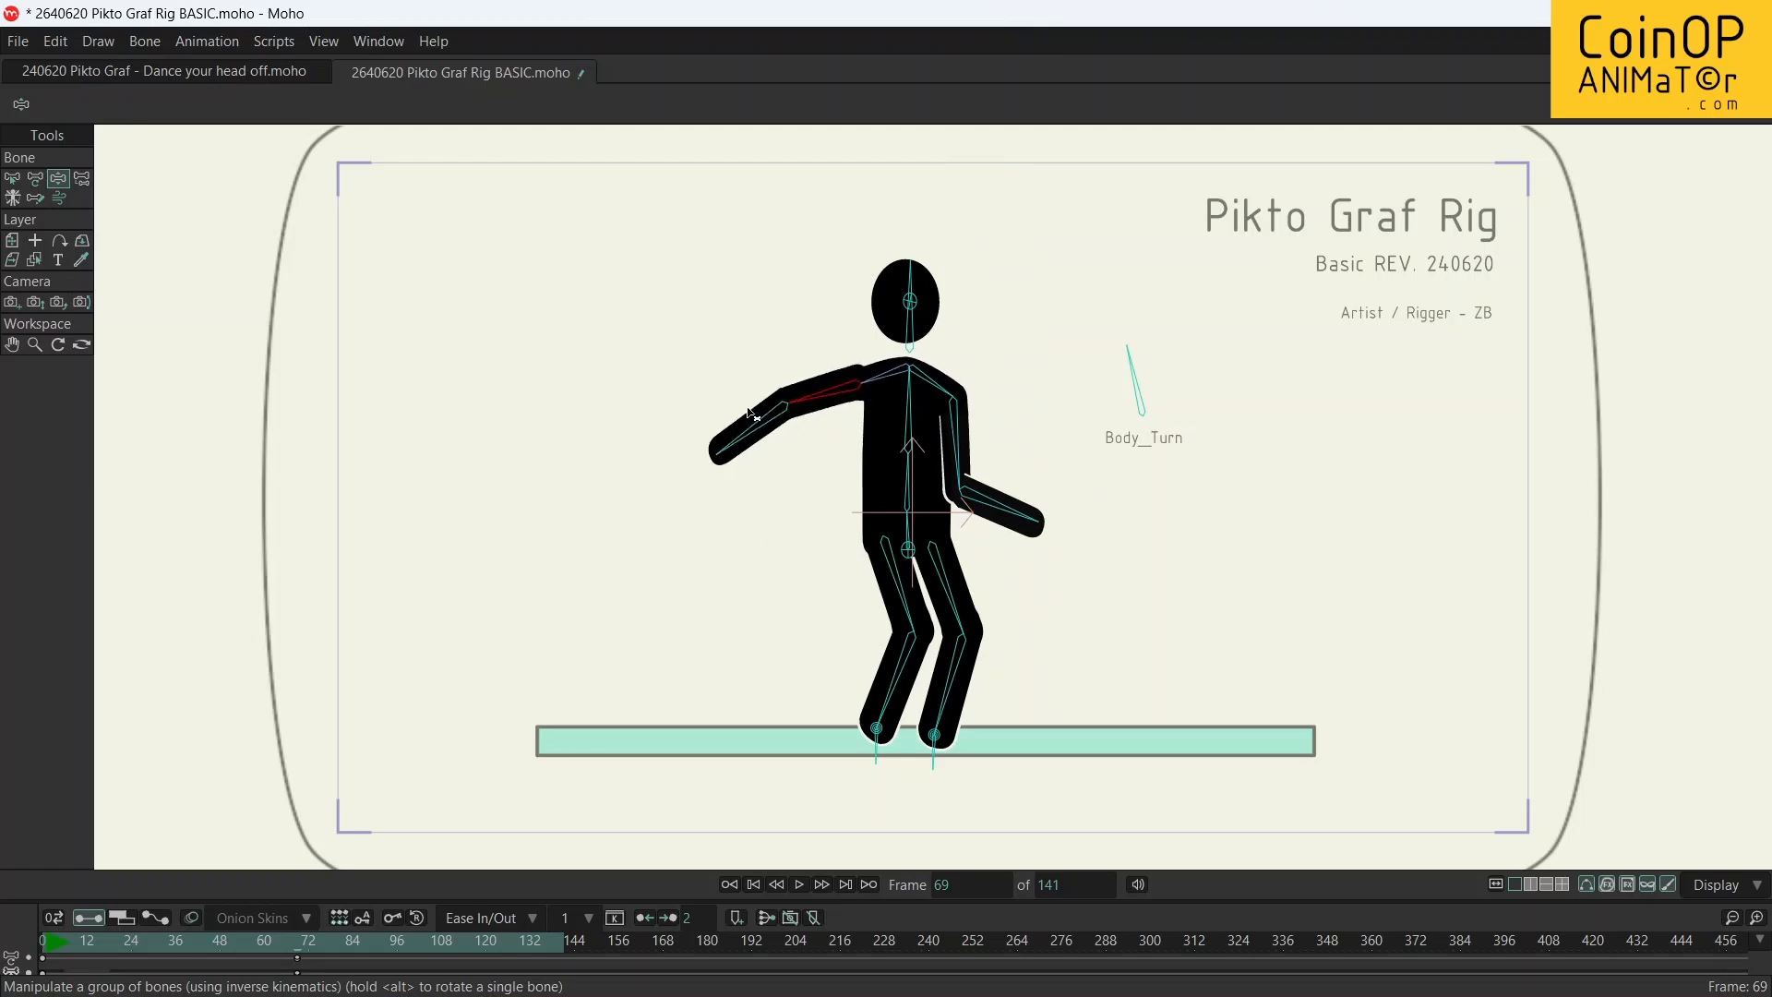
drag(910, 411, 876, 438)
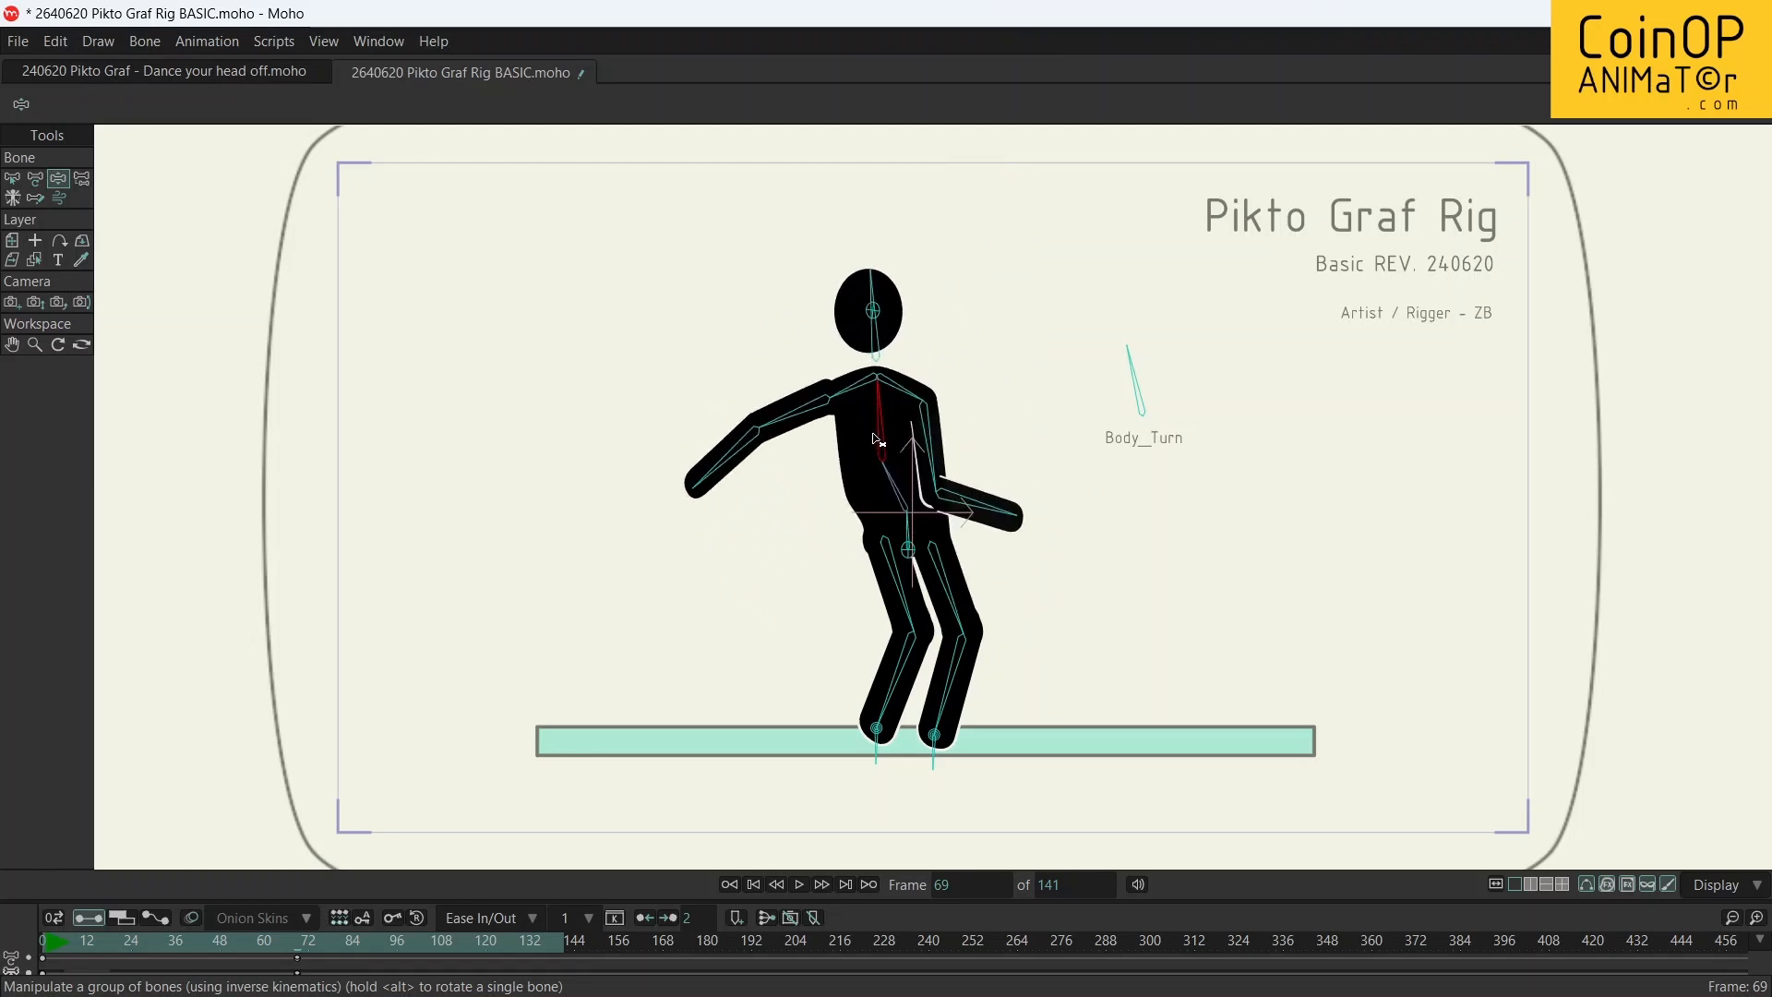